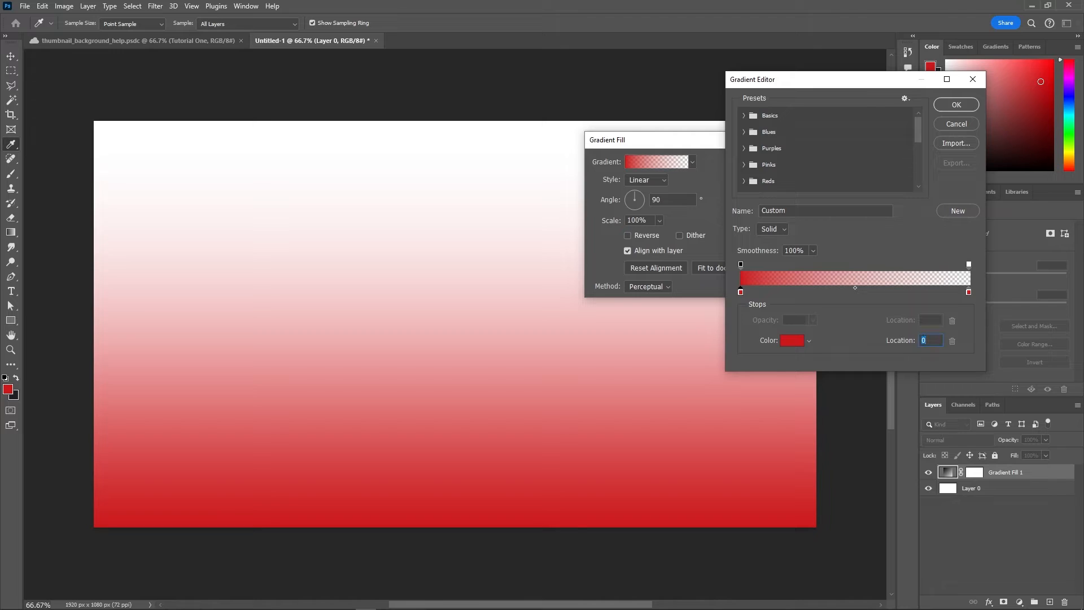
Set the gradient's start colour stop to #141414 and its end colour stop to #313131, and accept the edited gradient
double_click(740, 292)
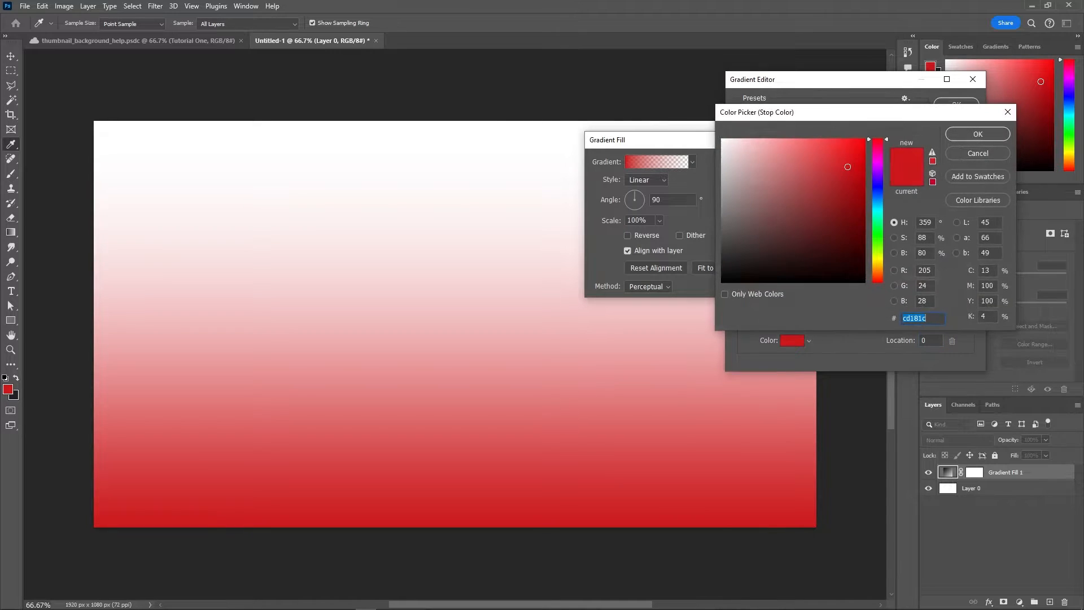
text(111111)
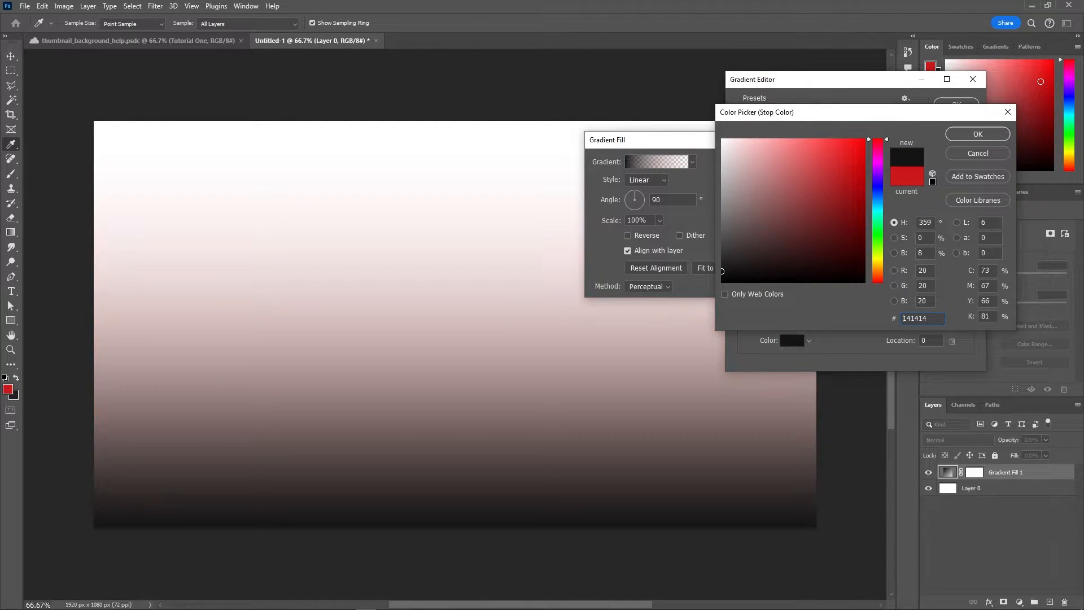
key(Return)
click(969, 292)
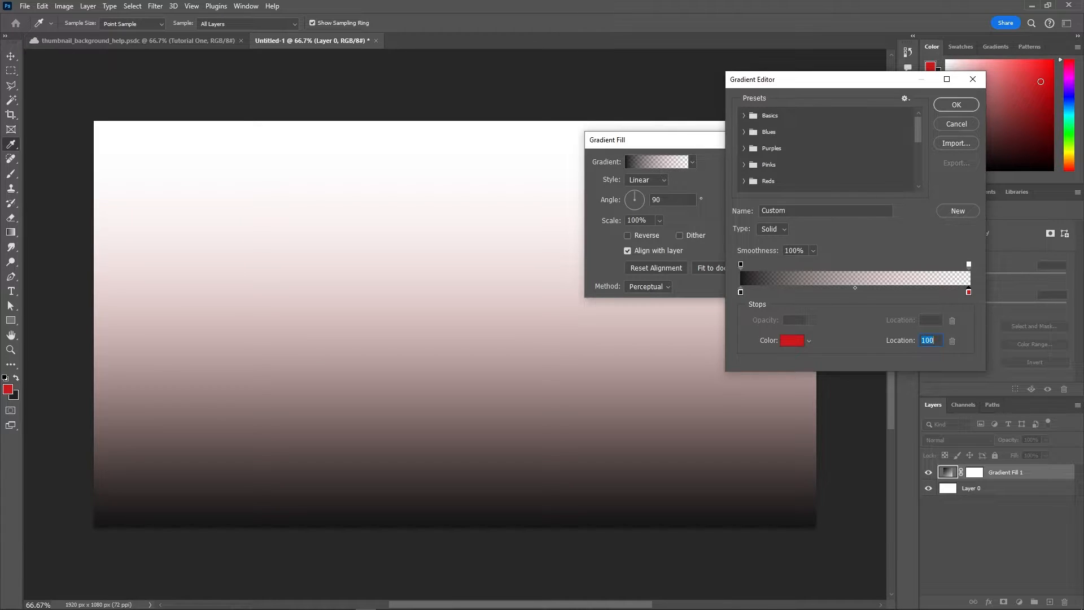
double_click(969, 292)
text(2c2c2c)
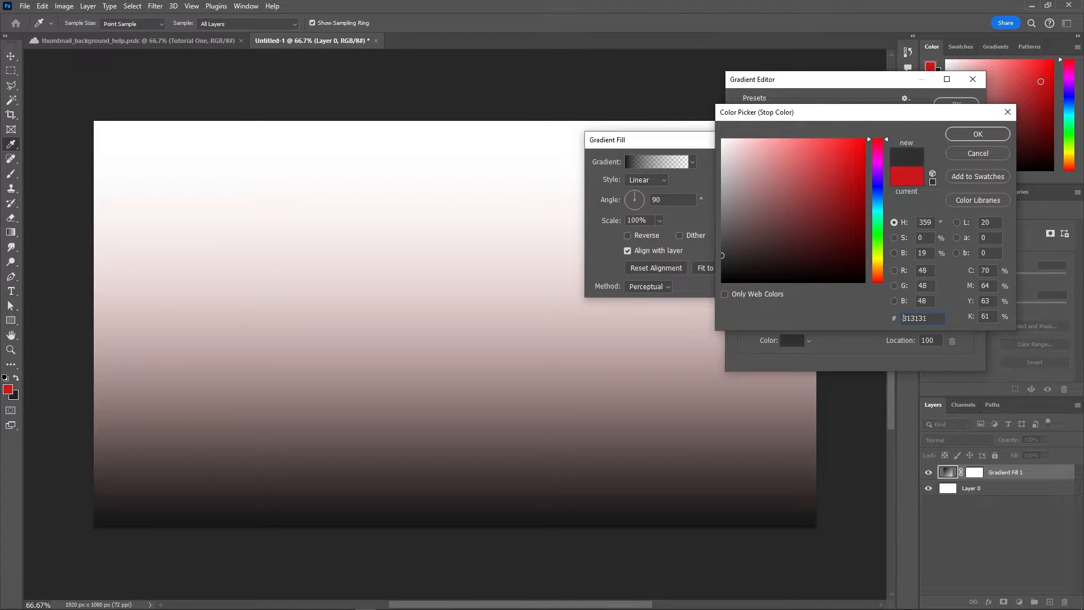
key(Return)
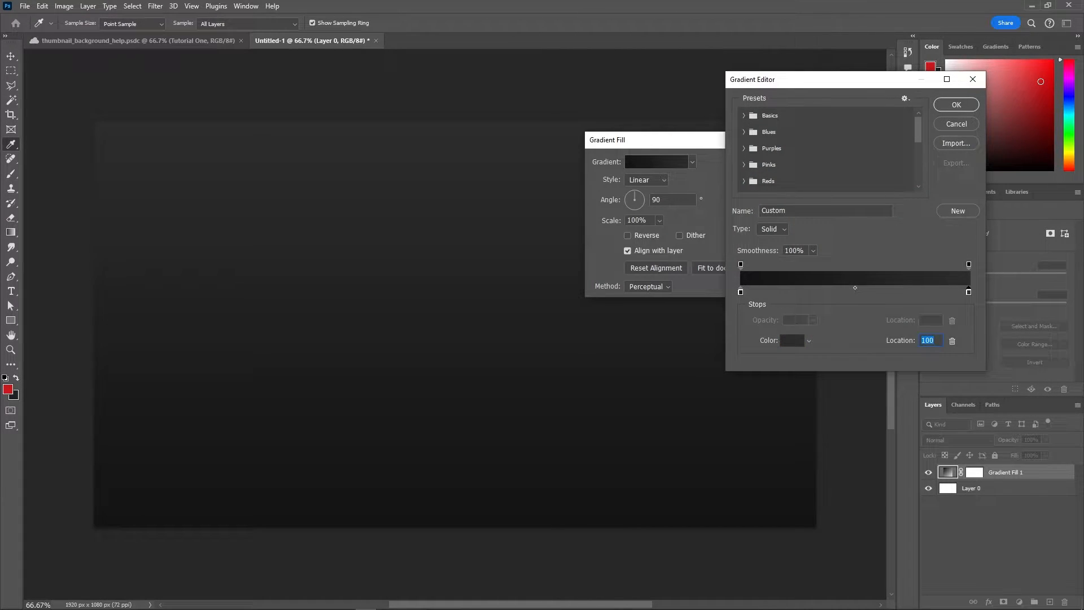
key(Return)
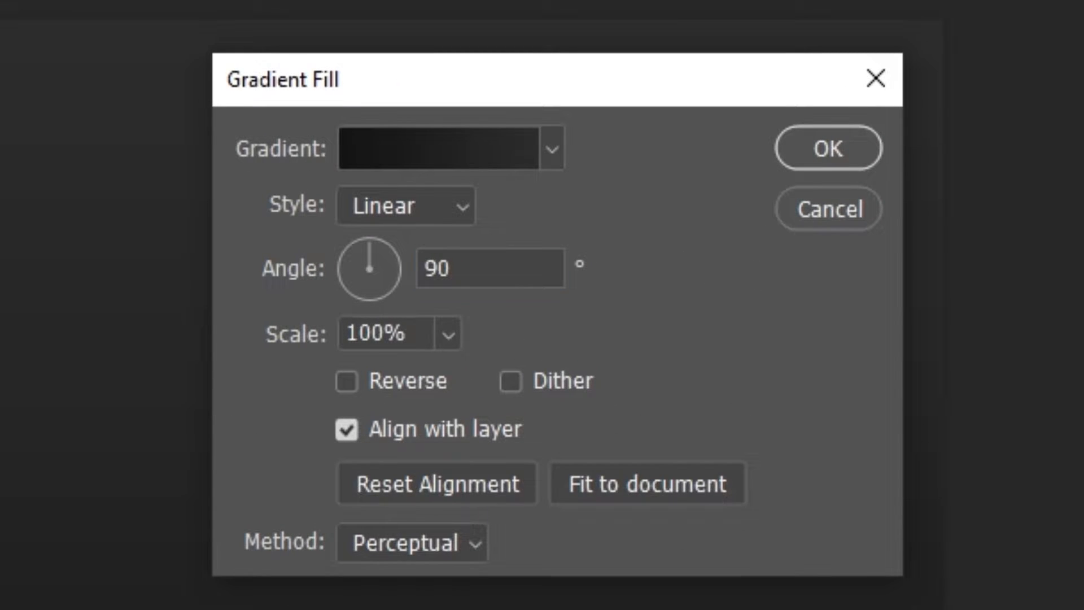
Set the gradient fill's angle to 110°, enable Dither and apply the fill
key(Tab)
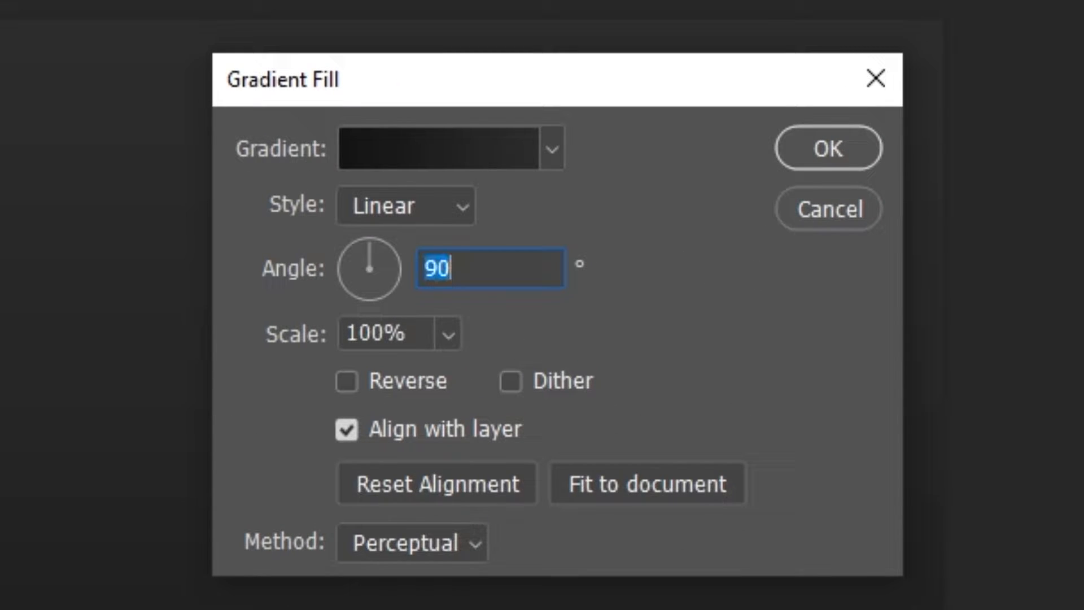
text(110.01)
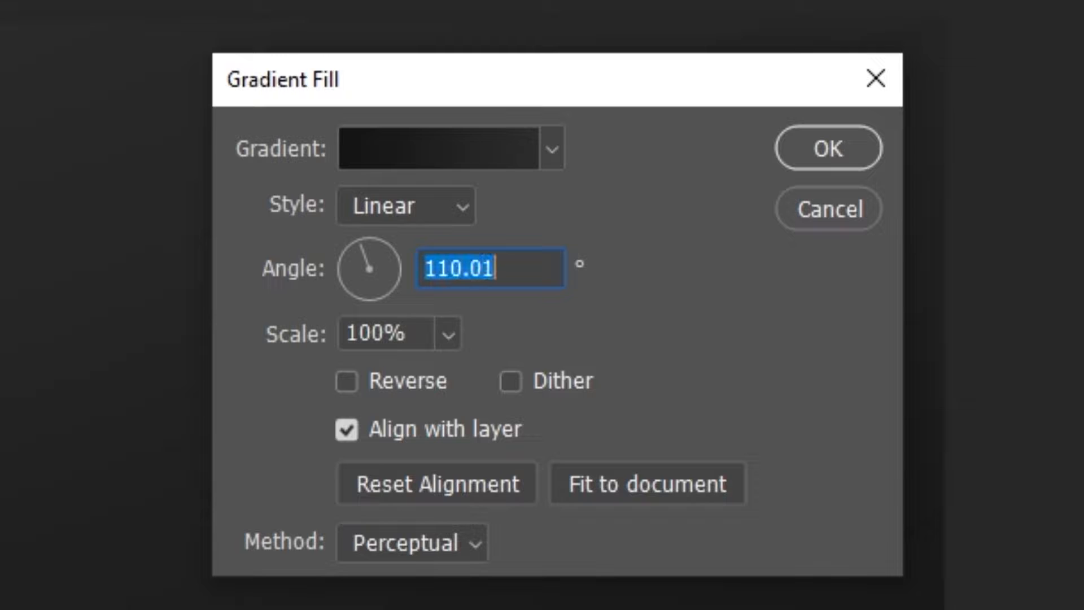
key(Down)
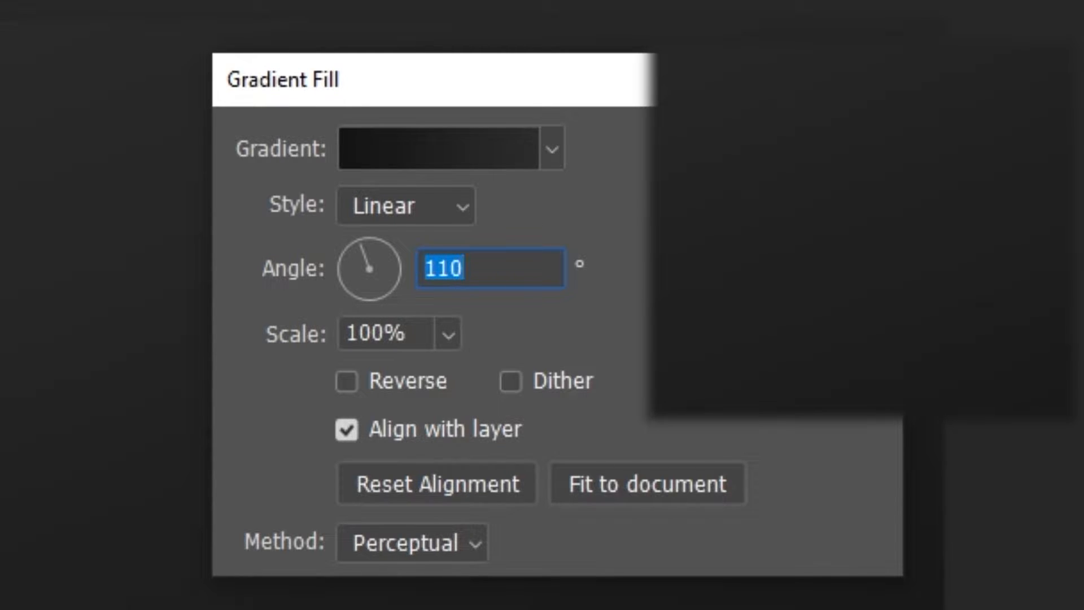
click(510, 382)
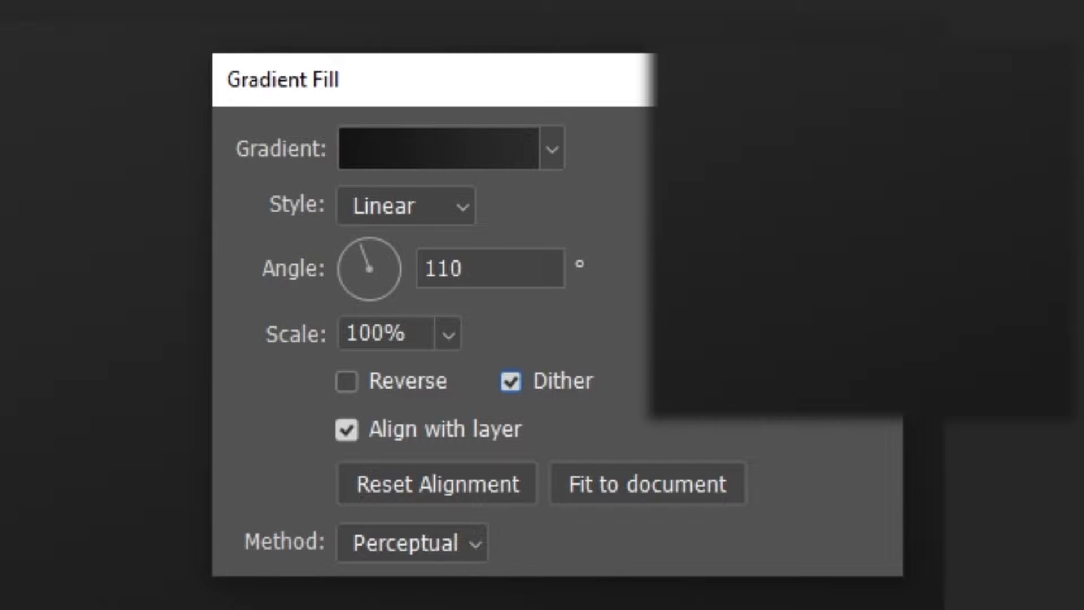
click(828, 148)
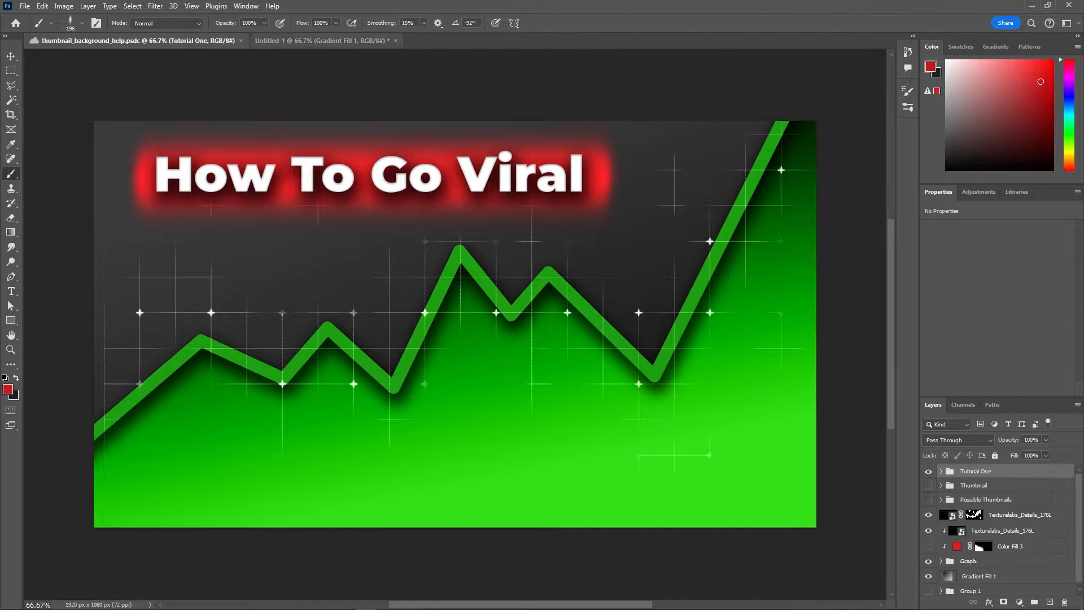
In the Untitled-1 document, draw a zigzag graph line with the Pen tool, ending in a steep rise past the canvas's upper-right edge
click(322, 41)
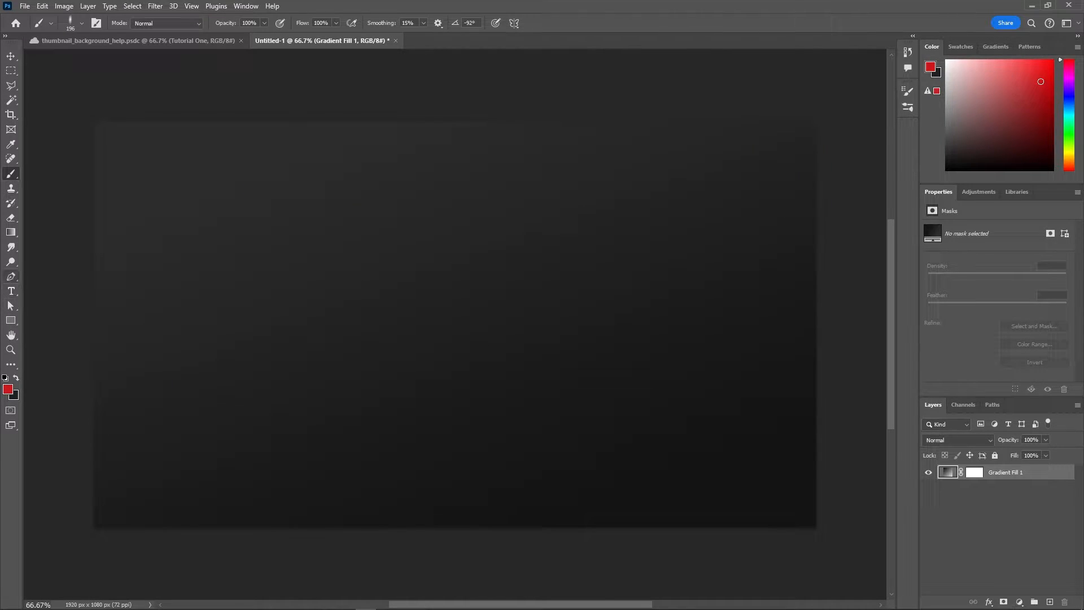
click(11, 276)
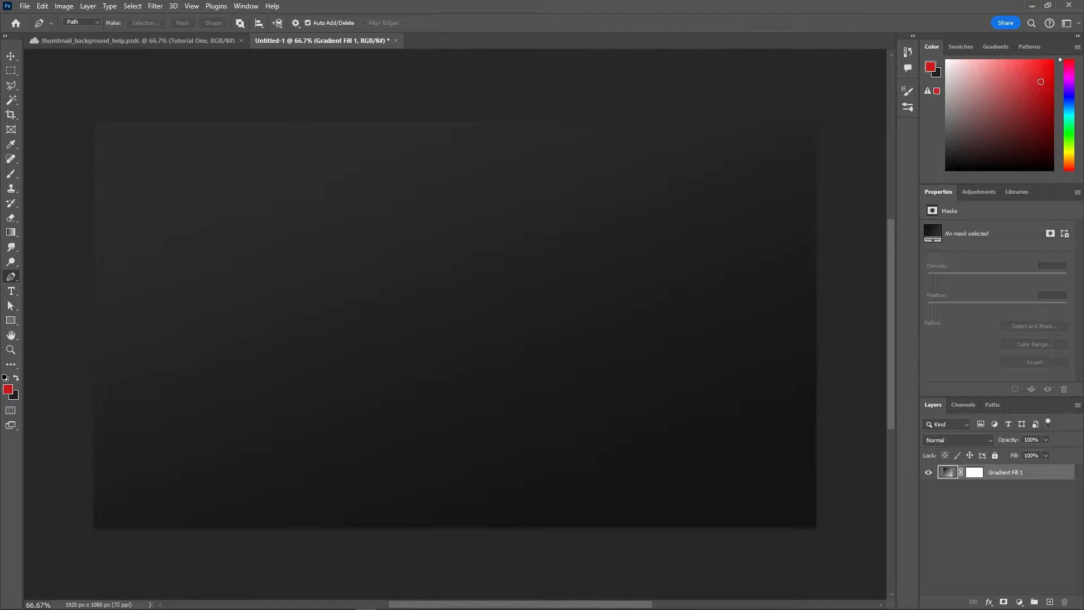
click(203, 275)
click(247, 408)
click(324, 320)
click(418, 441)
click(466, 360)
click(563, 434)
scroll(606, 314, down, 4)
click(736, 166)
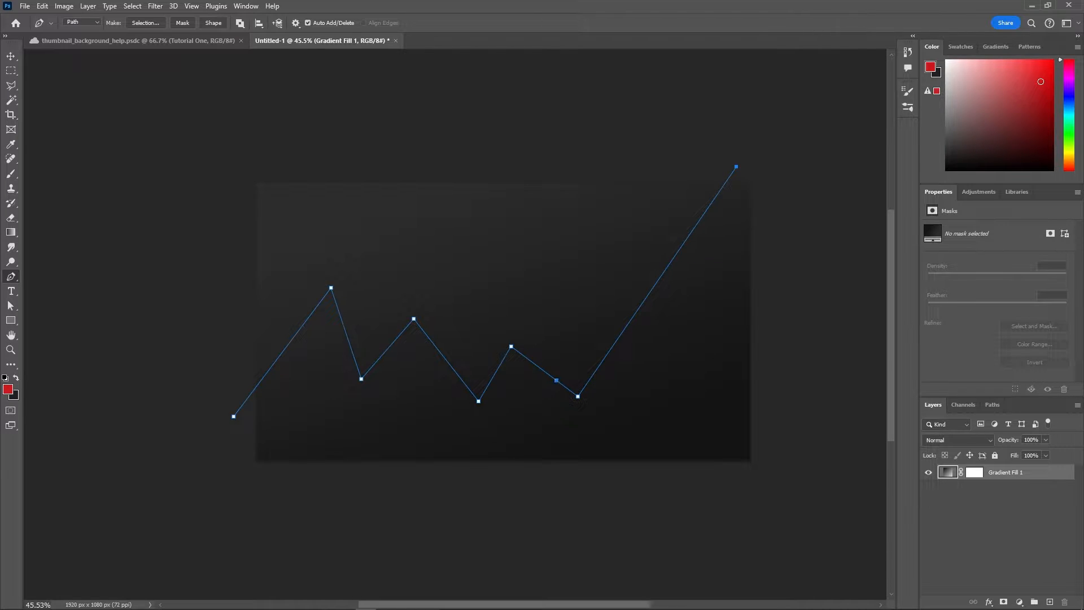
Continue the path outside the canvas around its right and lower sides and close it at the first anchor point
click(841, 165)
click(863, 566)
click(137, 534)
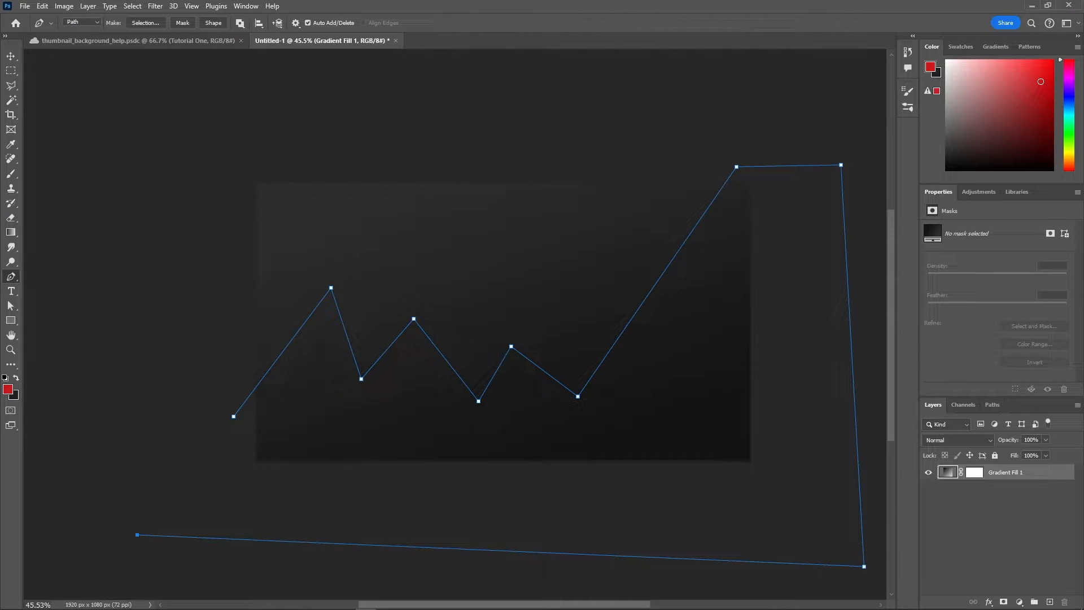
click(234, 416)
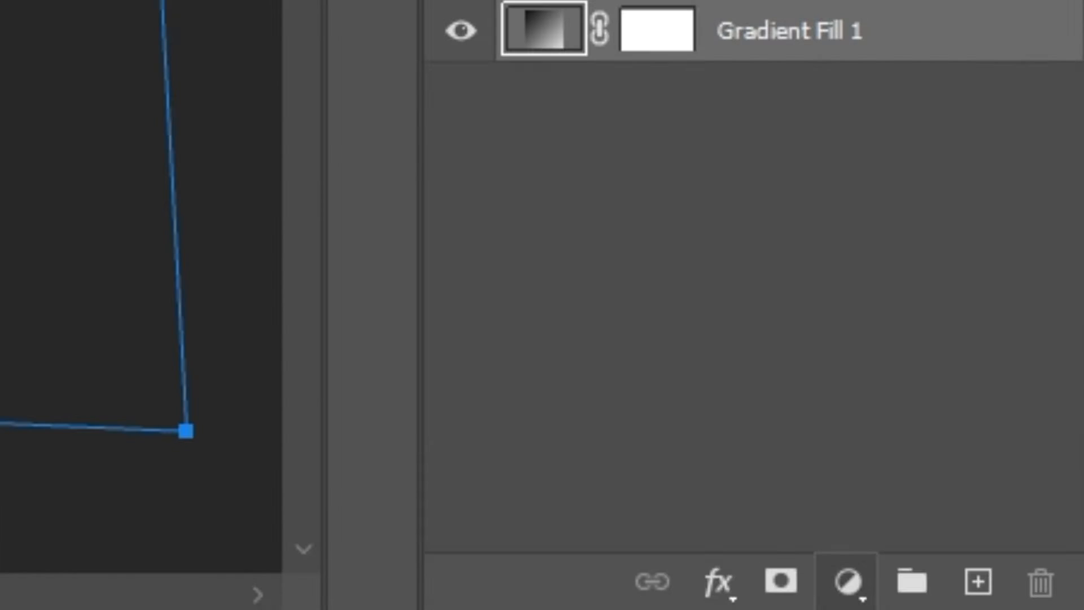
Add a Solid Color fill layer from the closed path in a medium bright green
click(1019, 601)
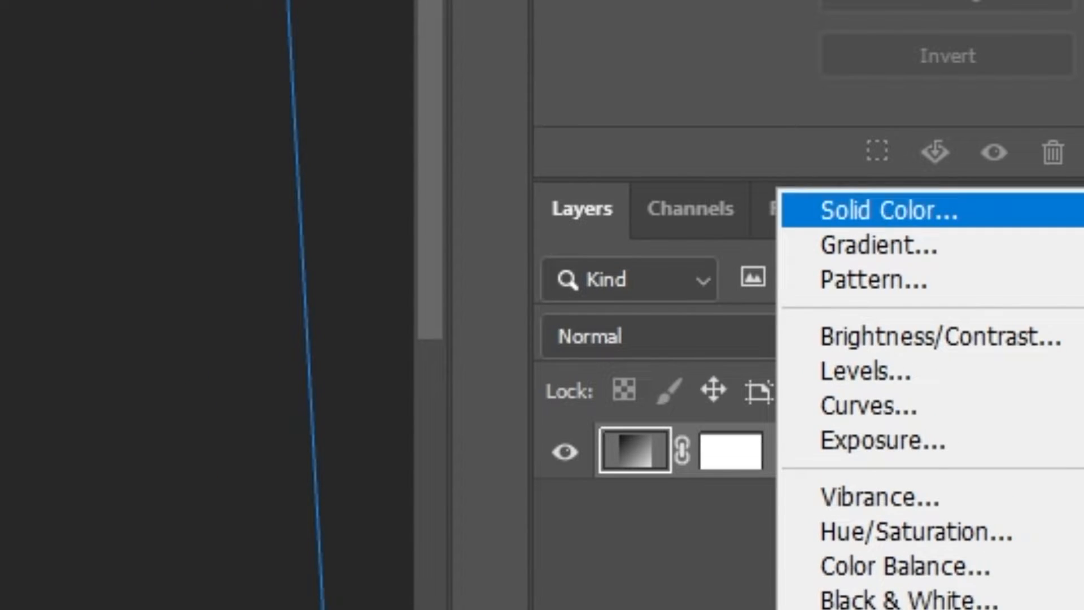
click(870, 100)
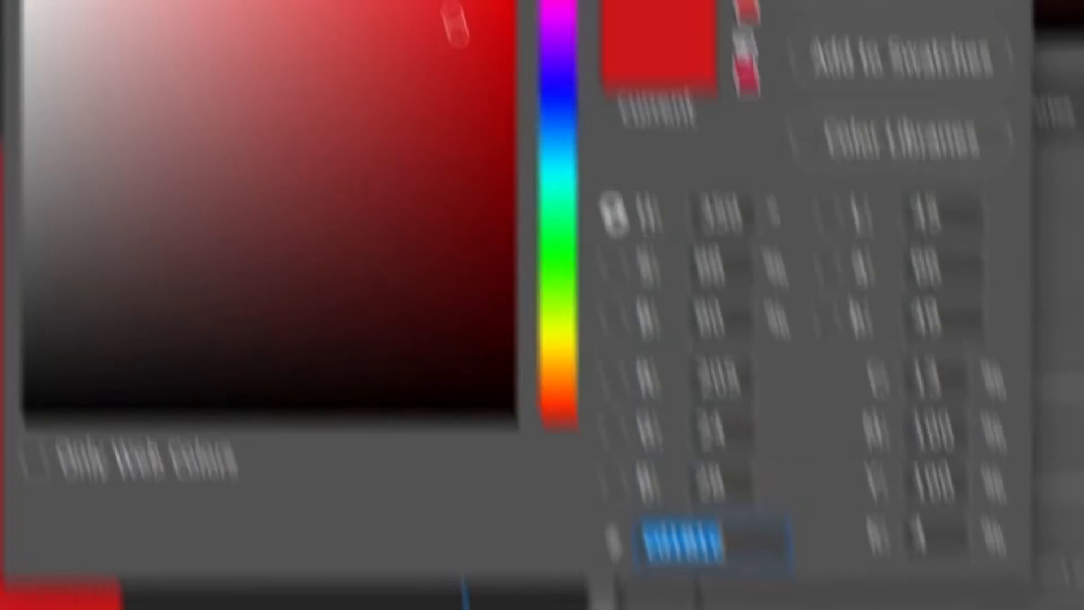
click(590, 390)
drag(521, 357, 466, 237)
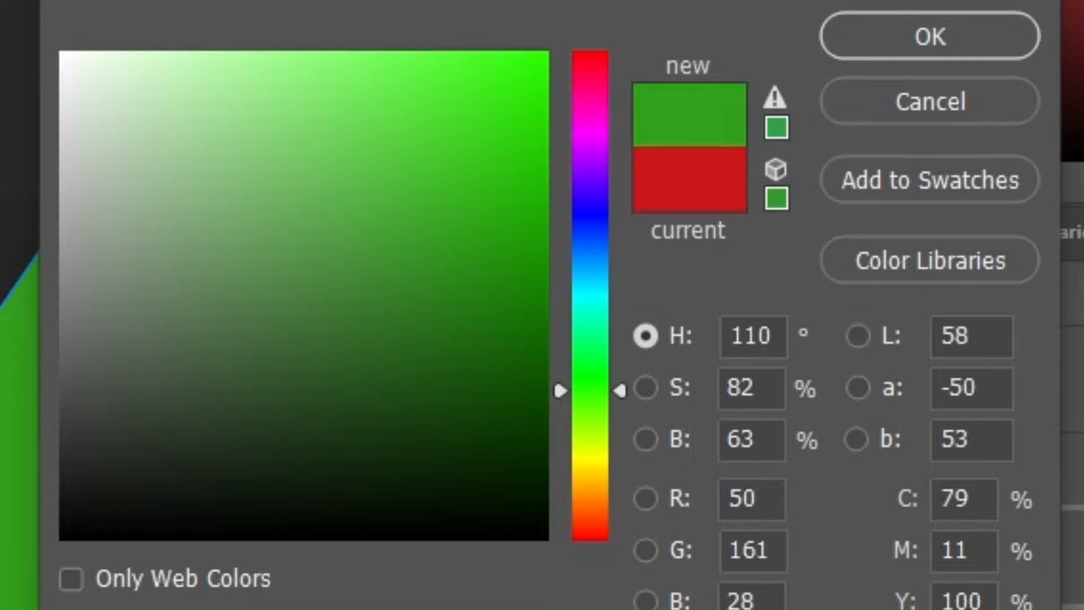
drag(465, 236, 456, 180)
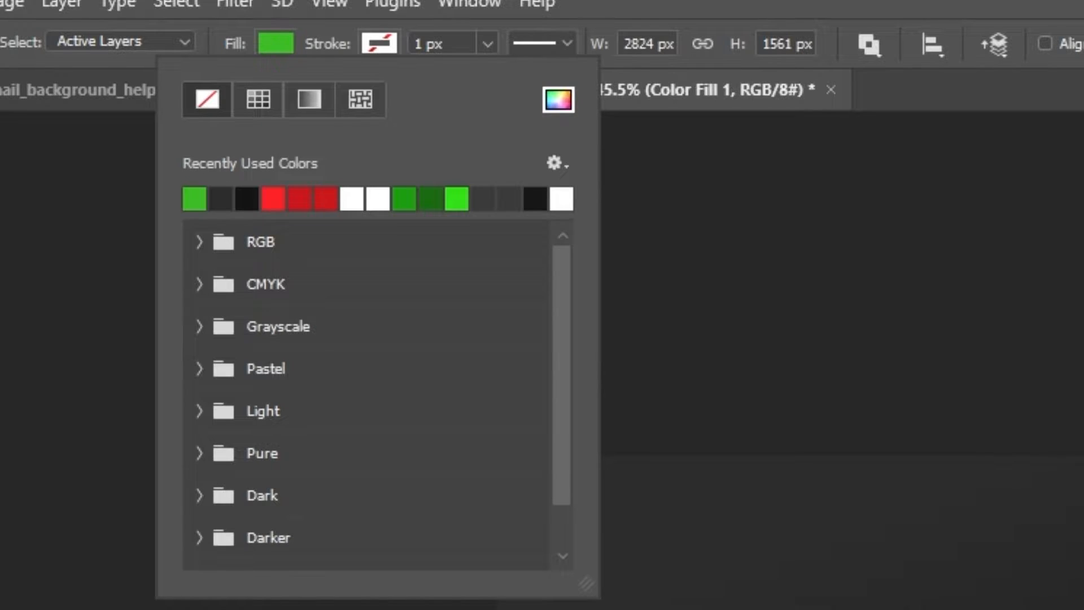
Give the graph shape a darker green stroke from the recently used colours, with a width of 30 px
click(404, 198)
click(447, 44)
drag(447, 43, 413, 43)
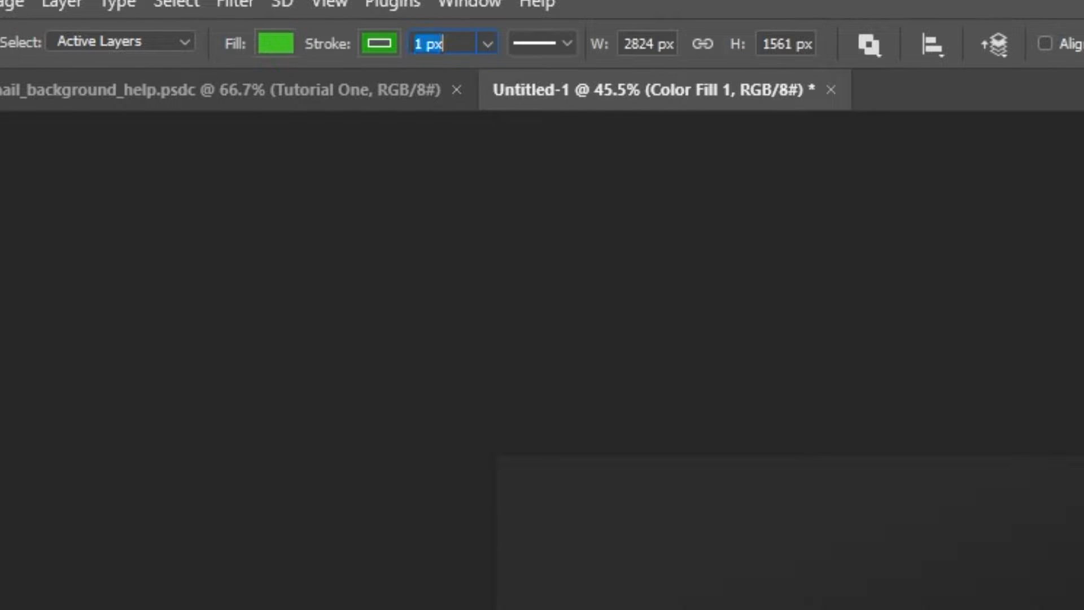
click(487, 43)
double_click(442, 44)
text(30)
key(BackSpace)
key(BackSpace)
key(BackSpace)
key(BackSpace)
text(30)
key(Return)
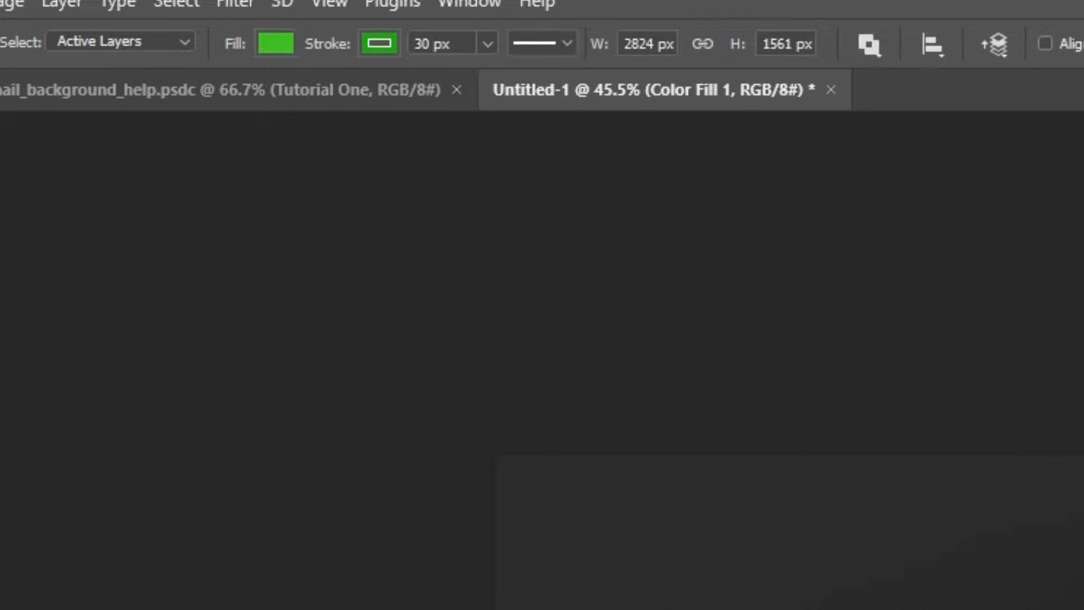
Set the graph stroke's corners and caps to round, and deselect the shape layer
click(543, 43)
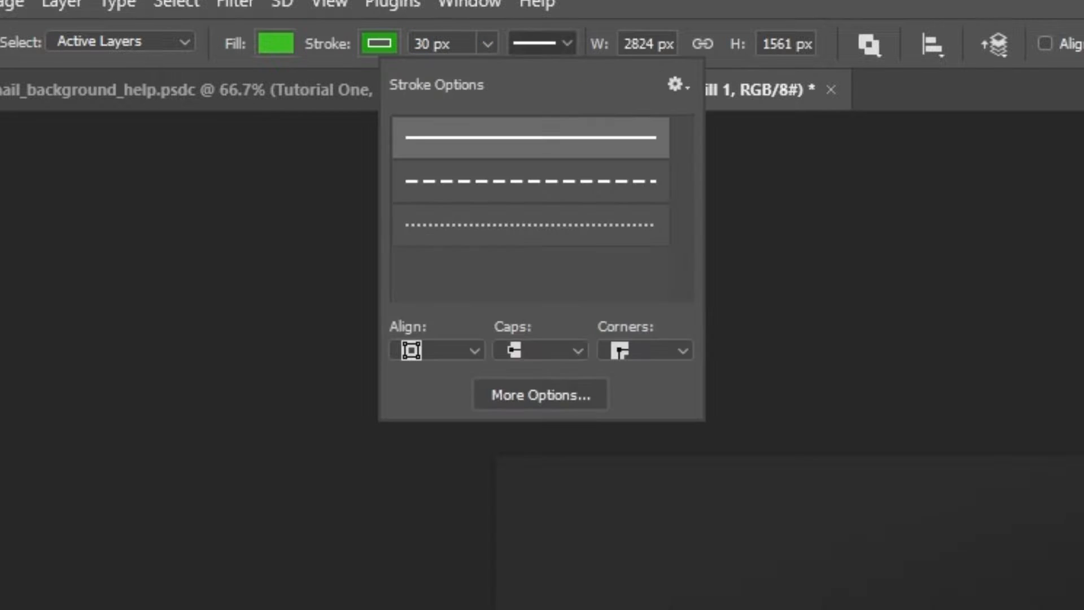
click(644, 350)
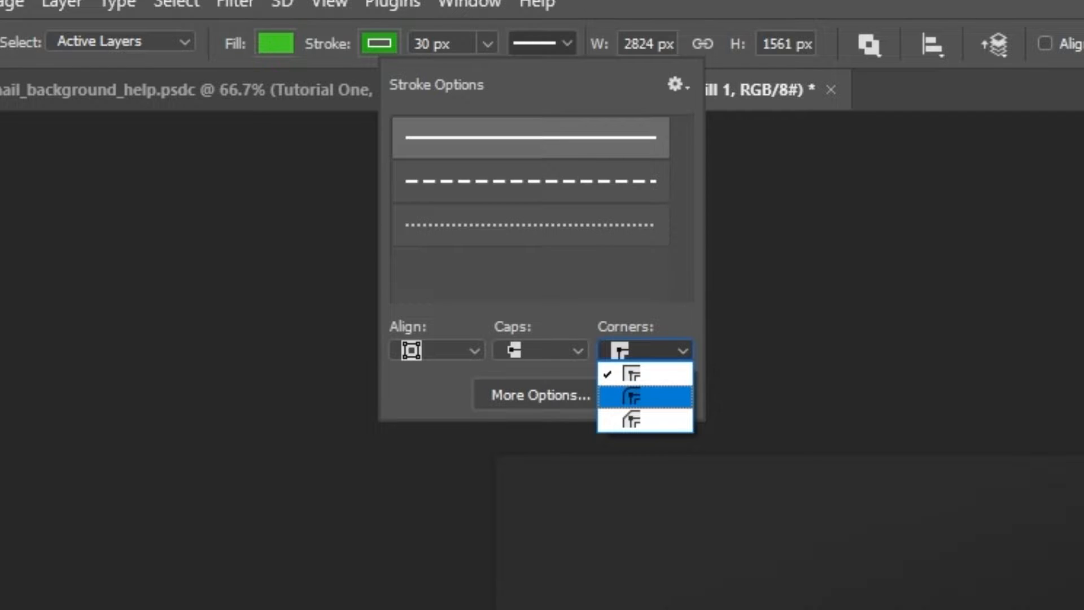
click(645, 397)
click(540, 350)
click(536, 394)
click(543, 44)
click(542, 44)
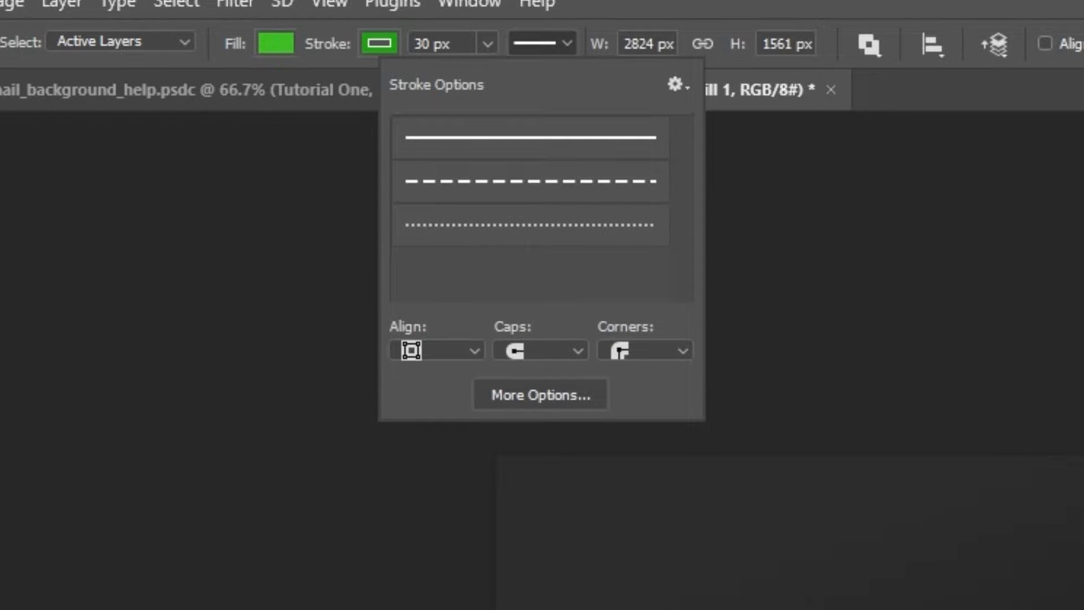
click(999, 547)
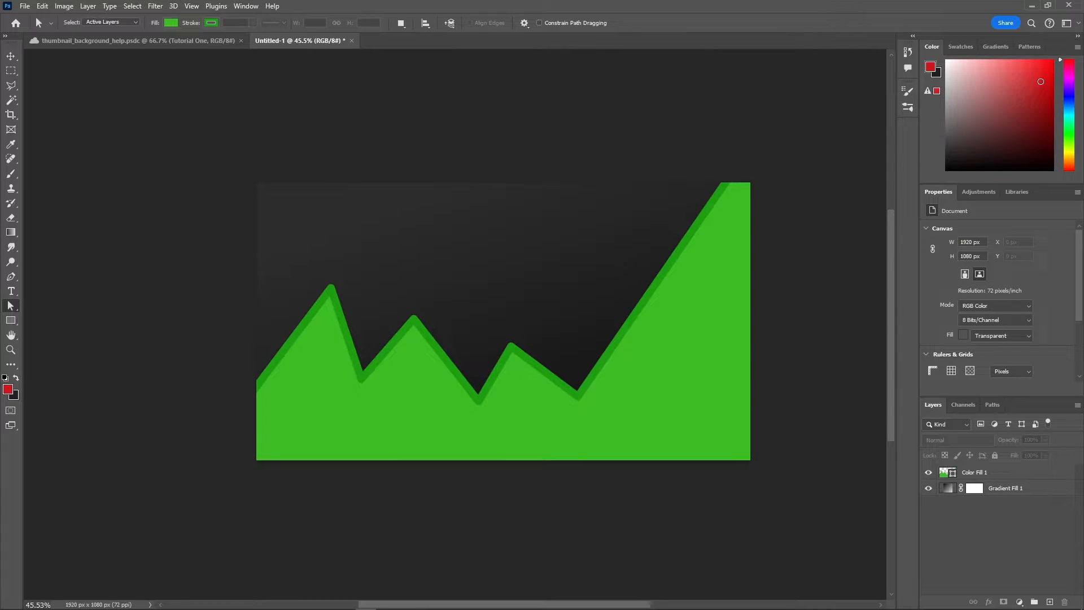
Duplicate the Color Fill 1 layer, keeping only the stroke on the copy and only the fill on the original
click(1021, 472)
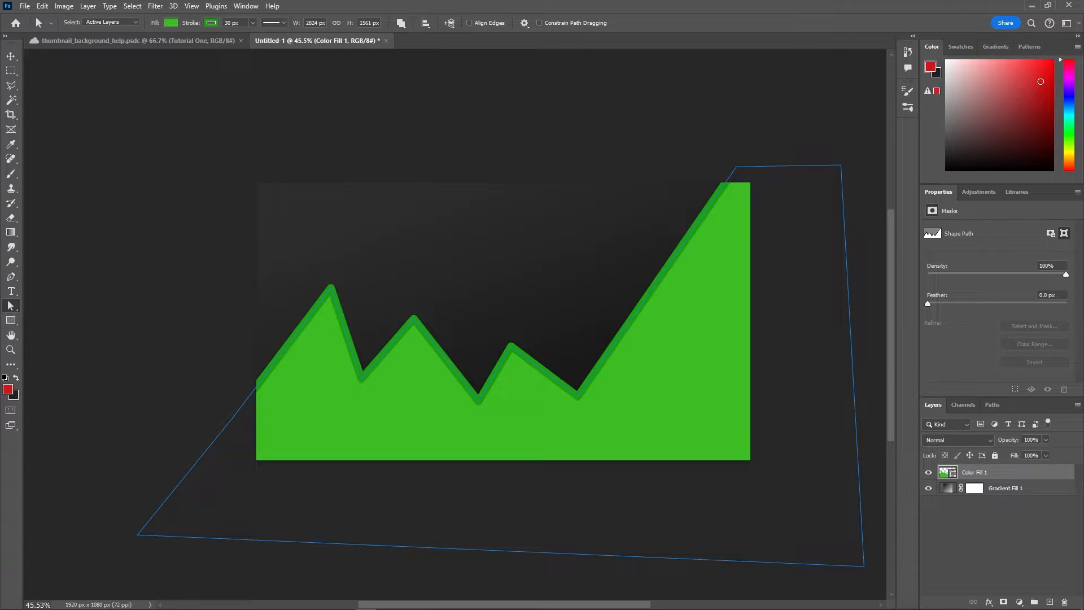
key(ctrl+j)
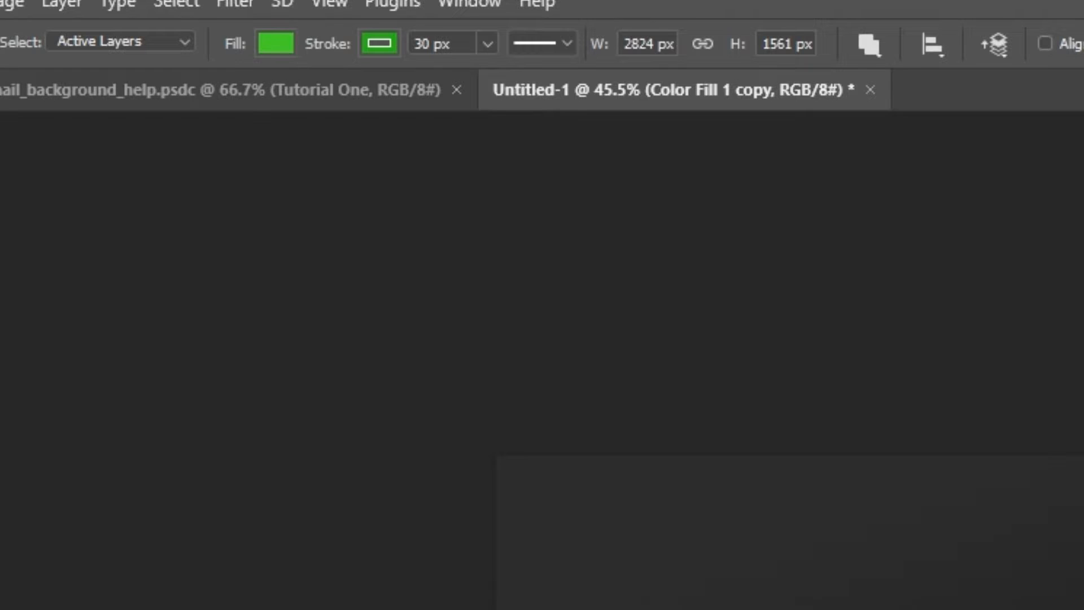
click(171, 23)
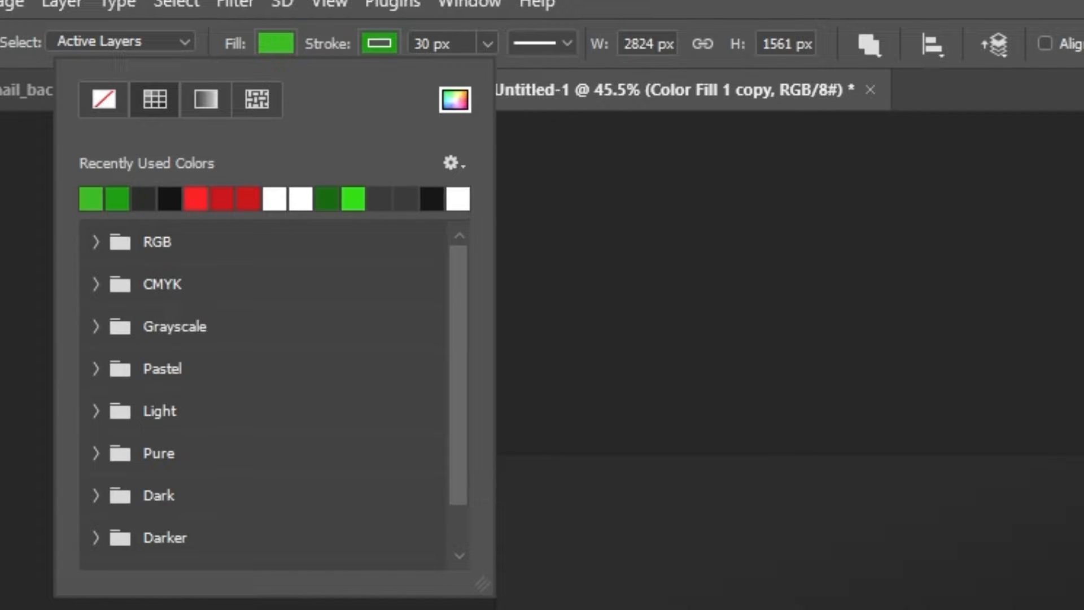
click(104, 99)
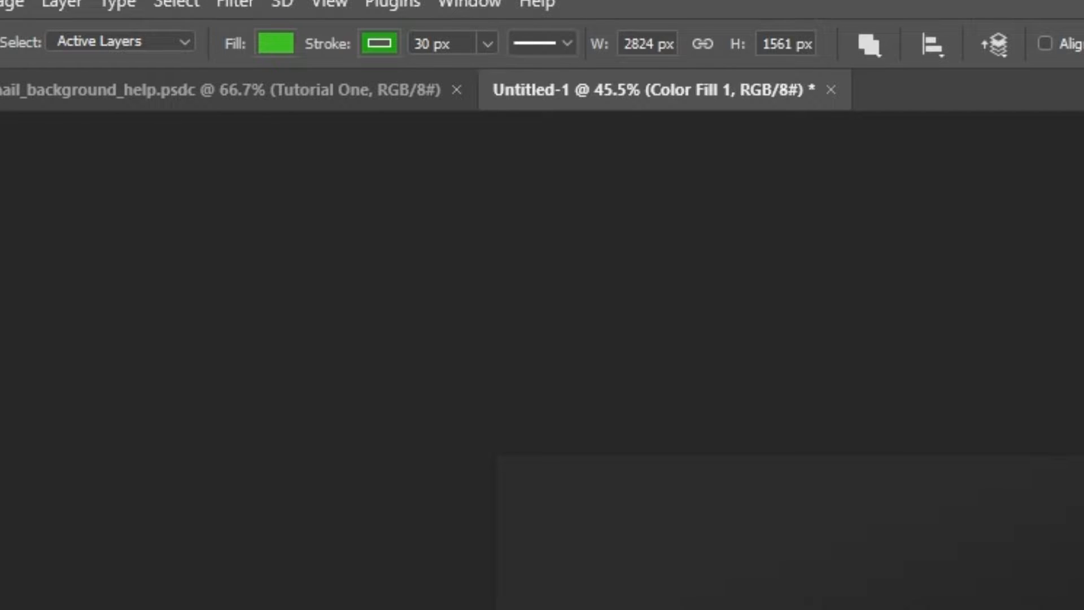
click(379, 43)
click(207, 99)
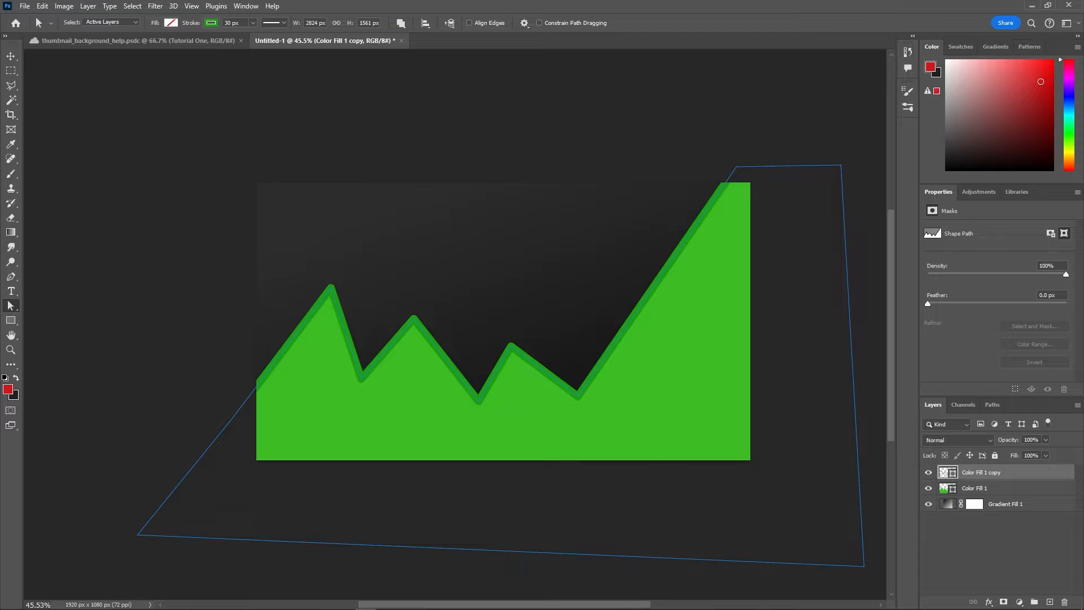
Add a Drop Shadow layer style to the stroke-only Color Fill 1 copy layer
double_click(1031, 472)
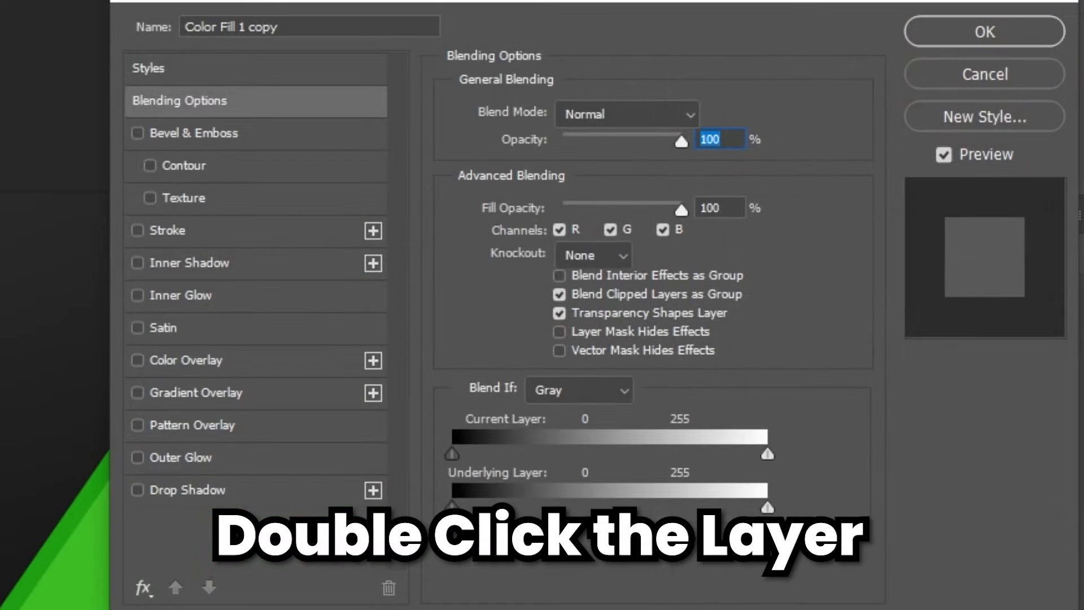
click(187, 490)
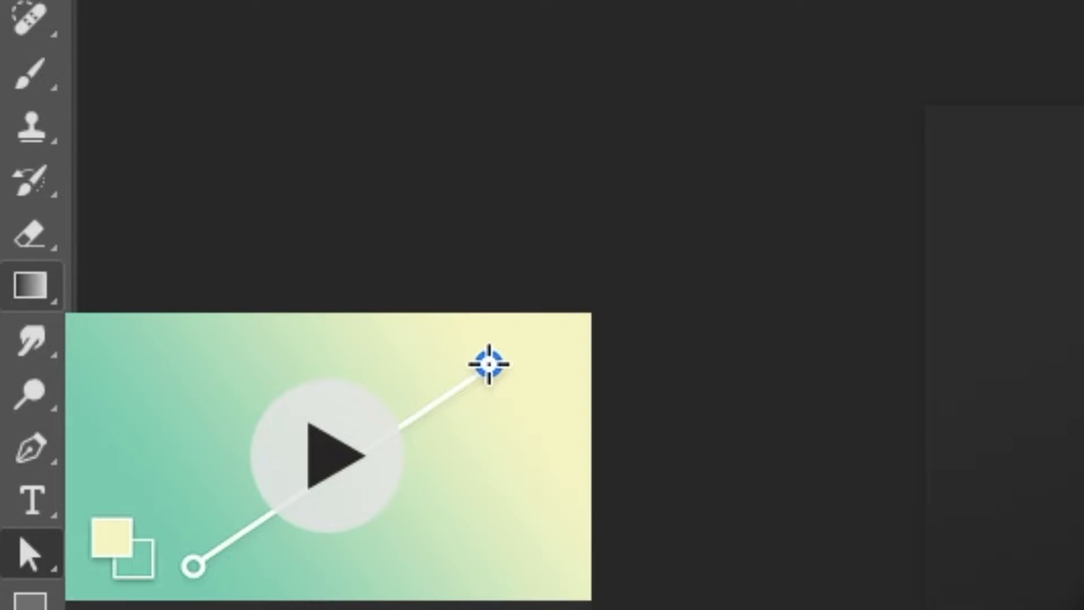
Draw a linear black-to-white gradient above the Color Fill 1 layer, running diagonally from above the canvas's upper-left part to below its lower edge
click(32, 286)
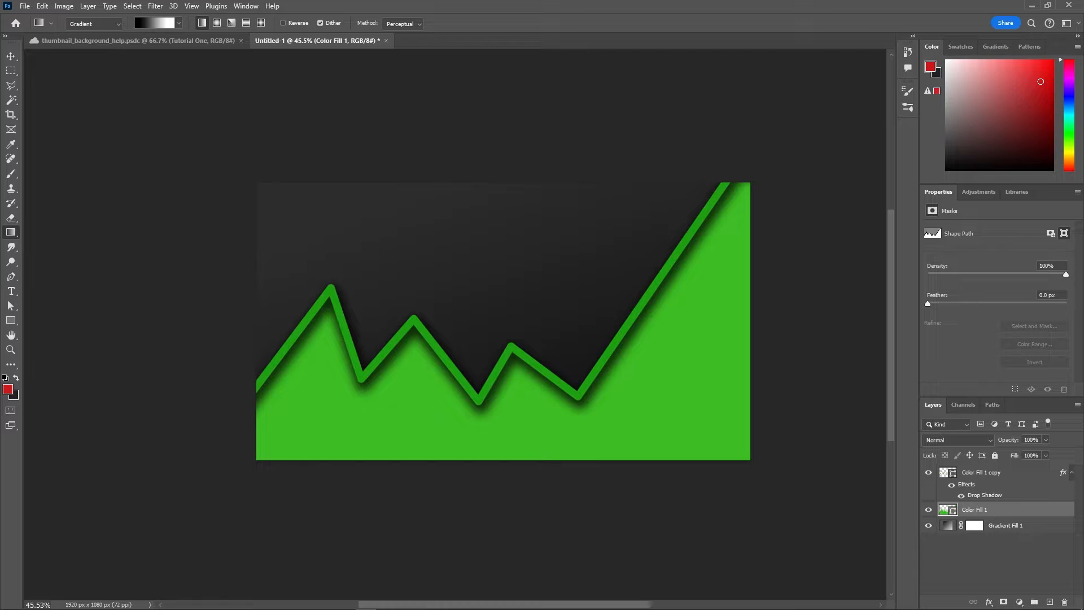
drag(381, 126, 579, 555)
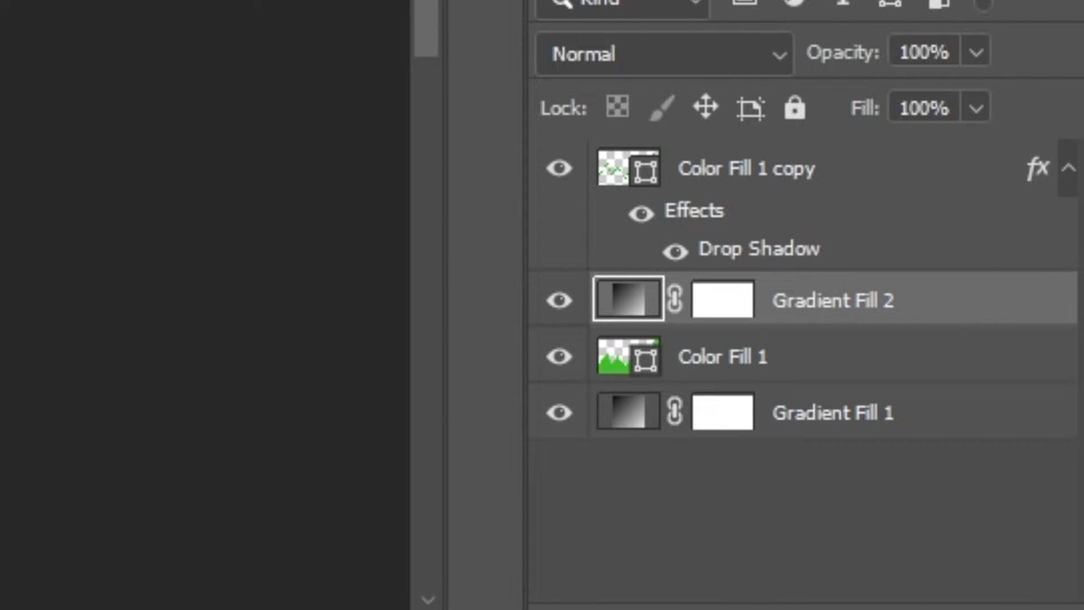
Clip Gradient Fill 2 to the Color Fill 1 layer, shift its middle stop slightly upward, and set its blend mode to Color Burn
key(ctrl+alt+g)
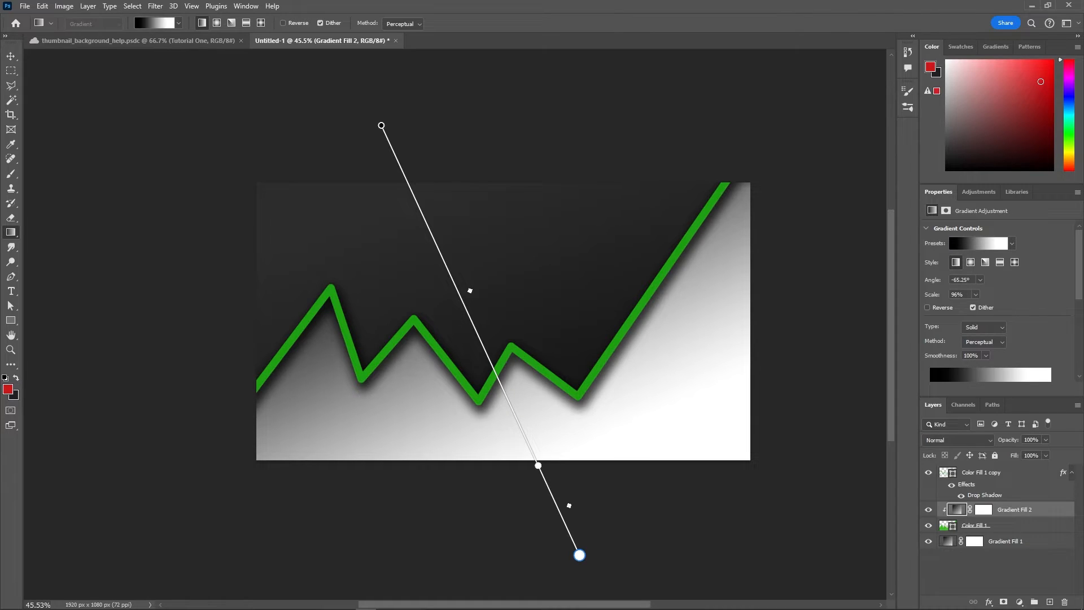
drag(538, 465, 526, 441)
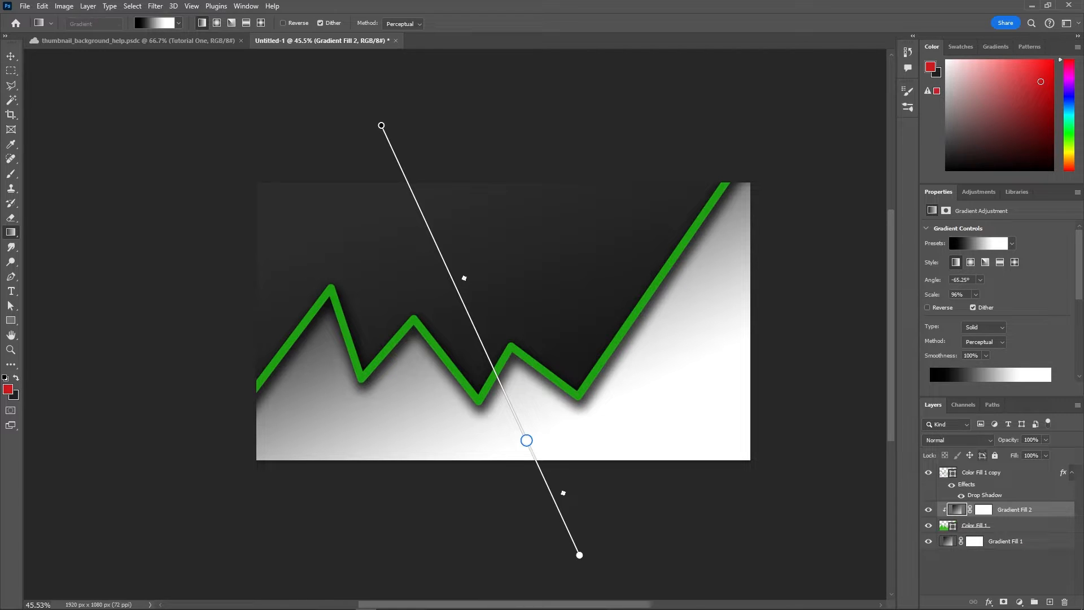
click(958, 439)
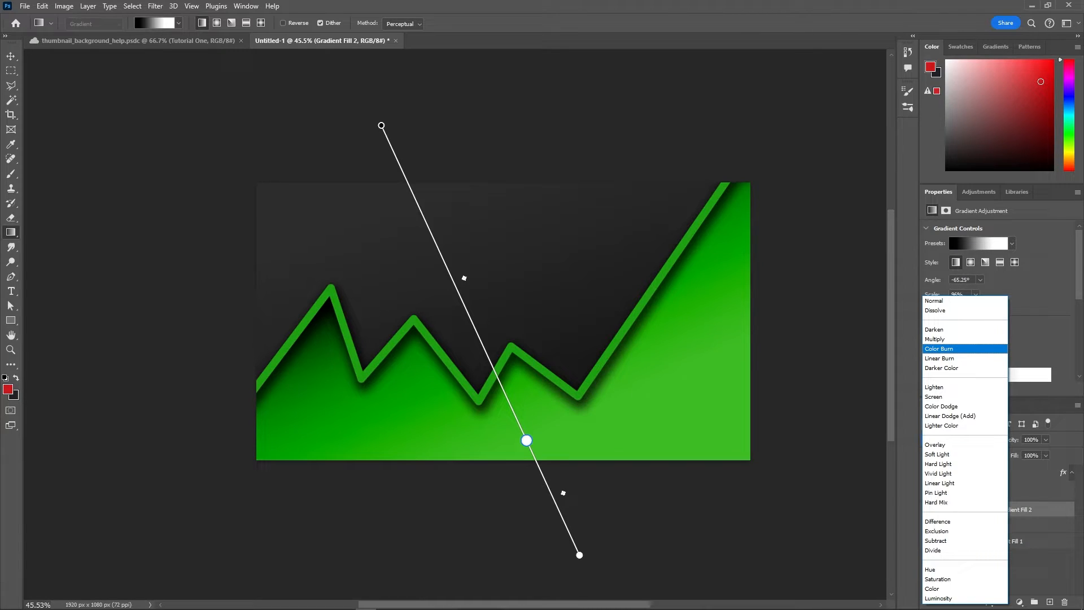
key(Return)
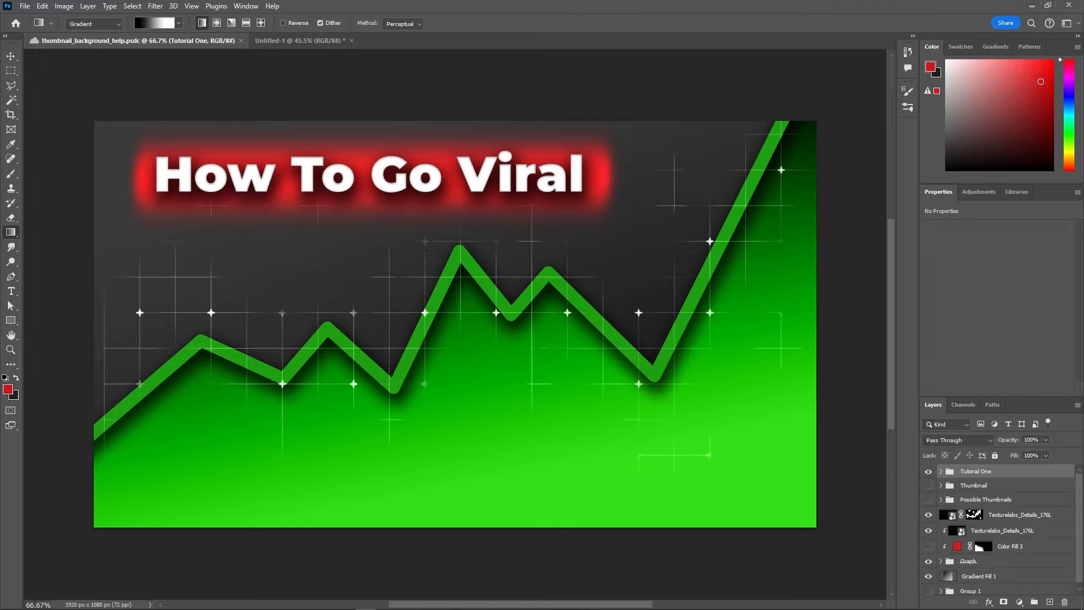
Switch to the Texturelabs website in the browser, browse the Details textures, and choose the Details 176 grid overlay
key(ctrl+Tab)
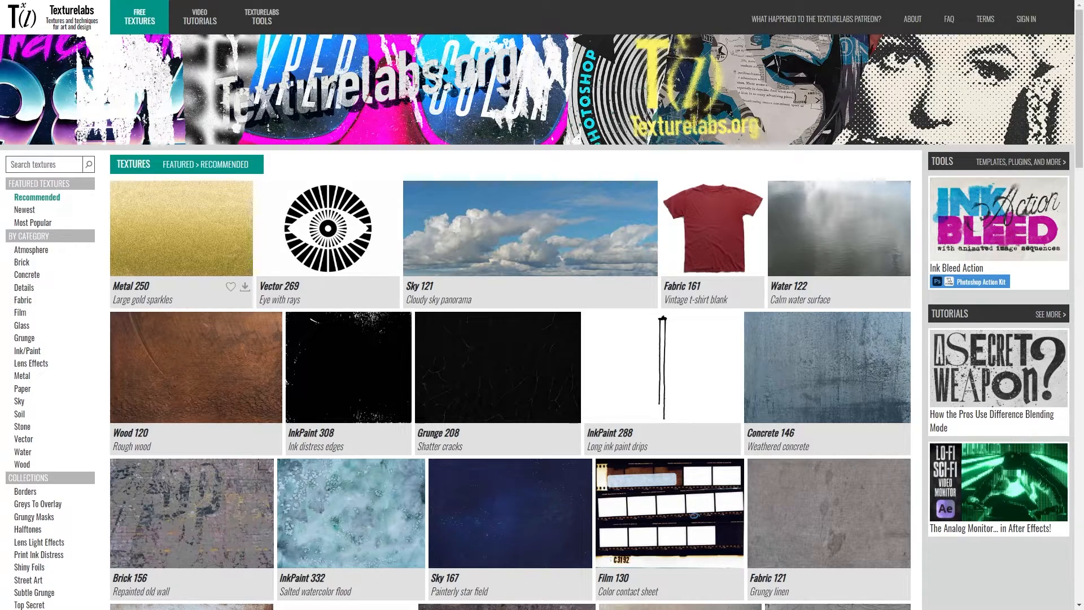
scroll(350, 294, down, 5)
scroll(350, 294, up, 5)
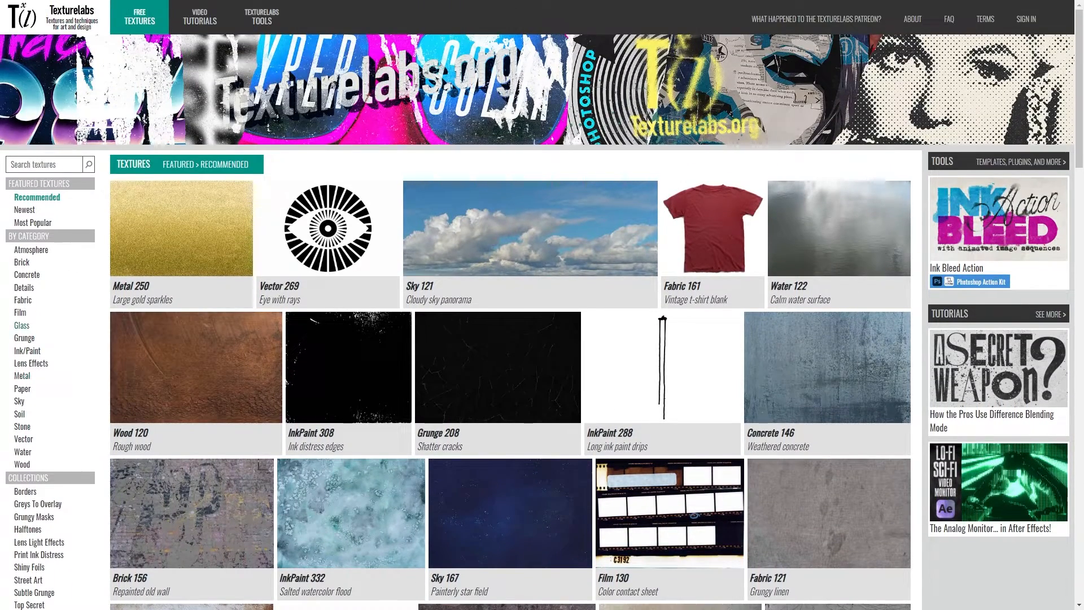
click(24, 287)
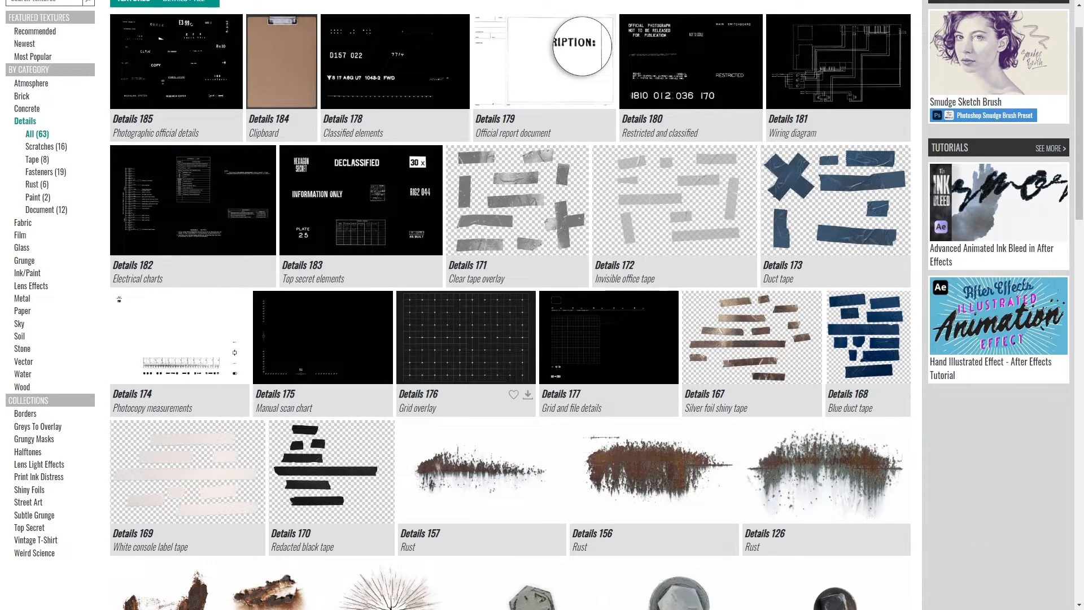
click(465, 337)
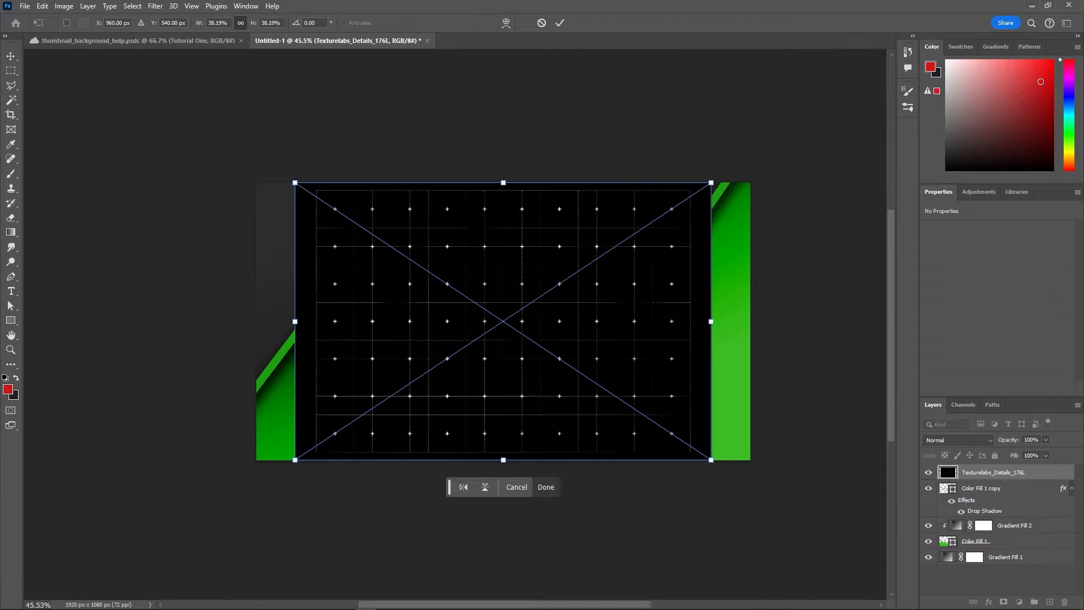
Enlarge the placed Texturelabs_Details_176L grid texture to about 52.5% scale so it covers the whole canvas
drag(503, 459, 503, 531)
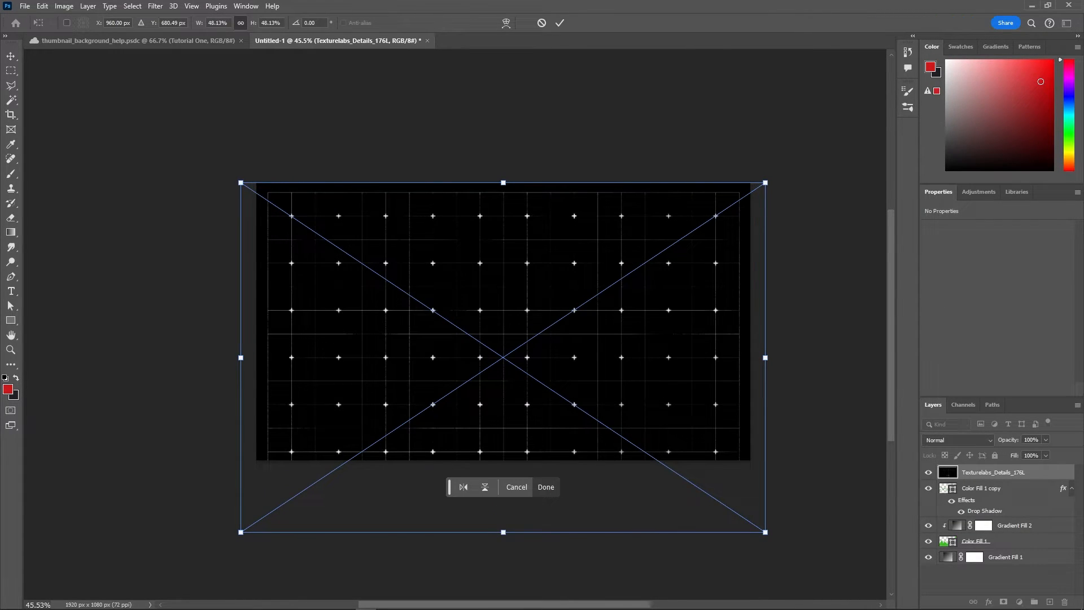
drag(503, 183, 503, 151)
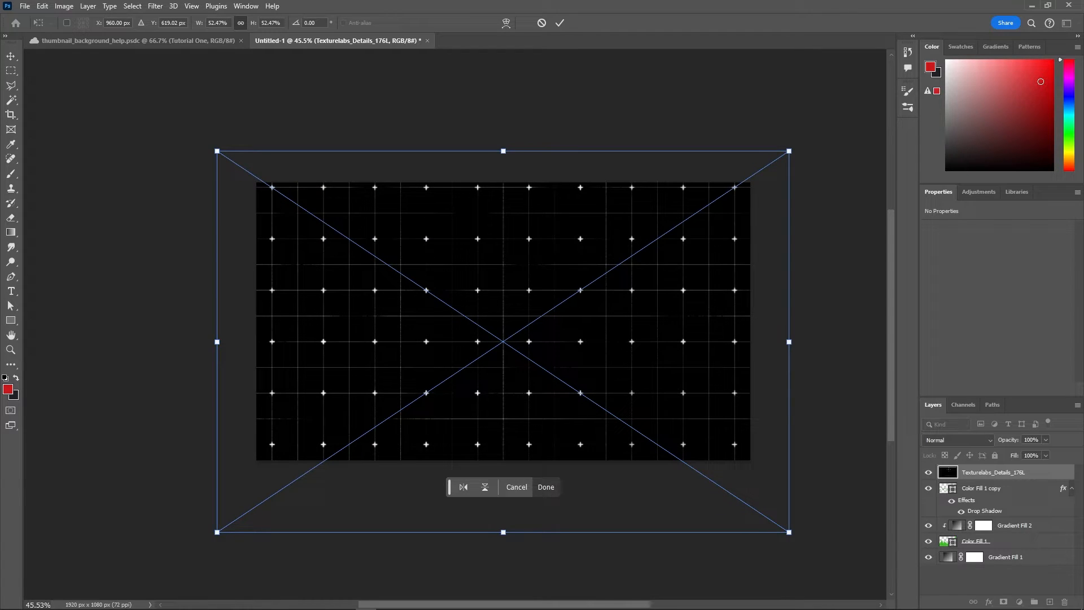
key(Return)
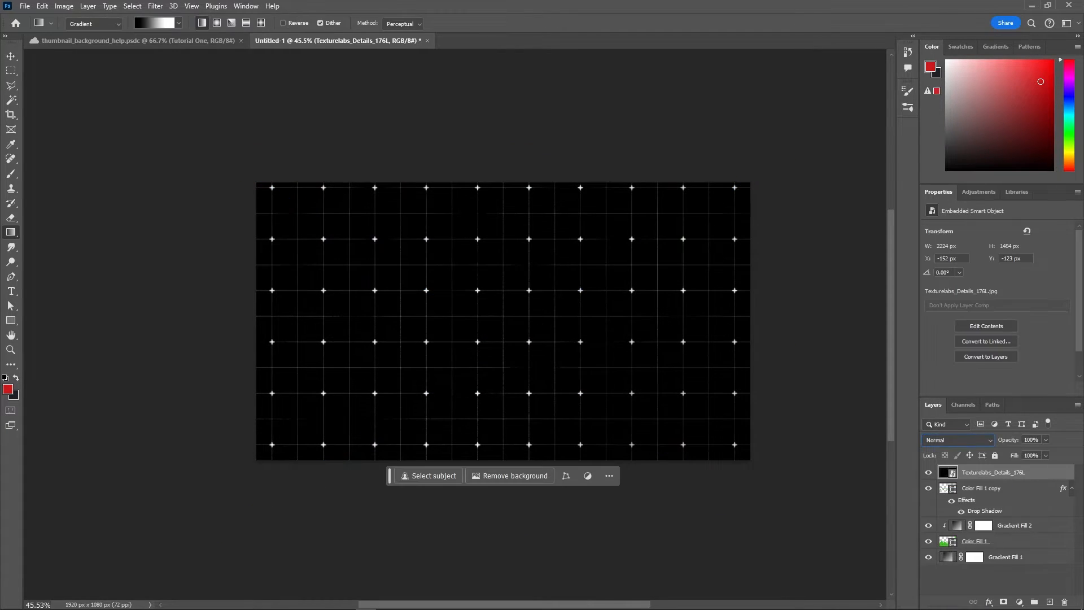
Set the grid texture layer's blend mode to Linear Dodge (Add) and its opacity to 28%, and deselect it
click(958, 440)
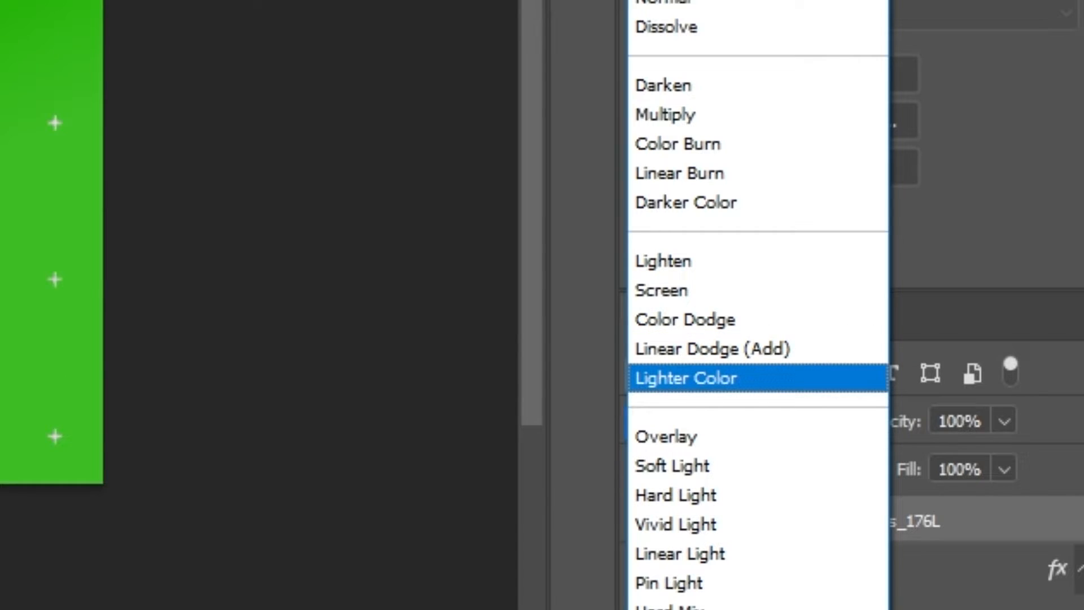
click(712, 348)
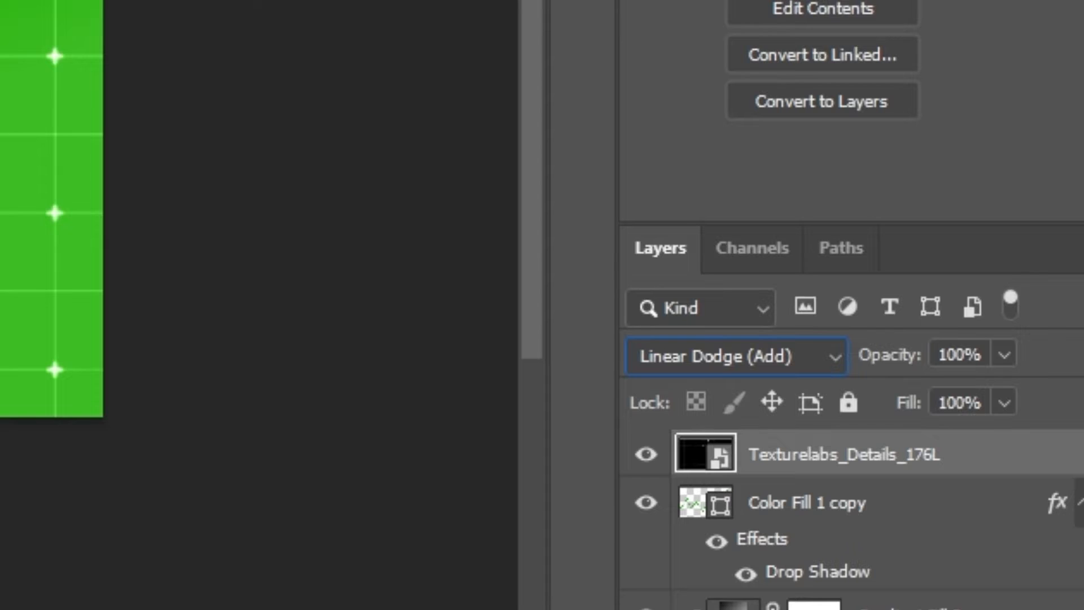
drag(889, 355, 768, 355)
key(Return)
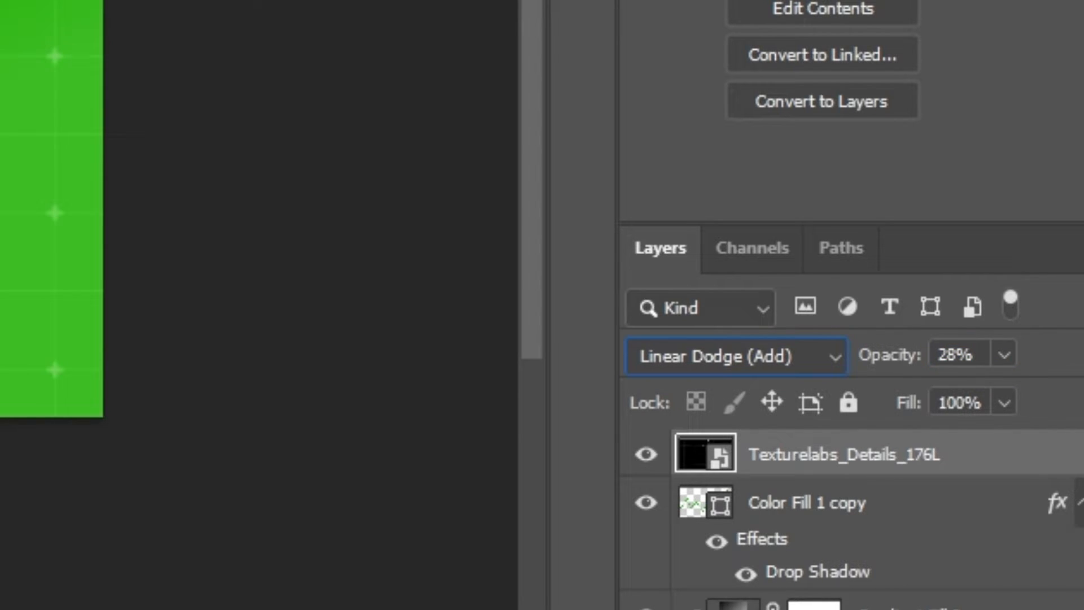
click(997, 579)
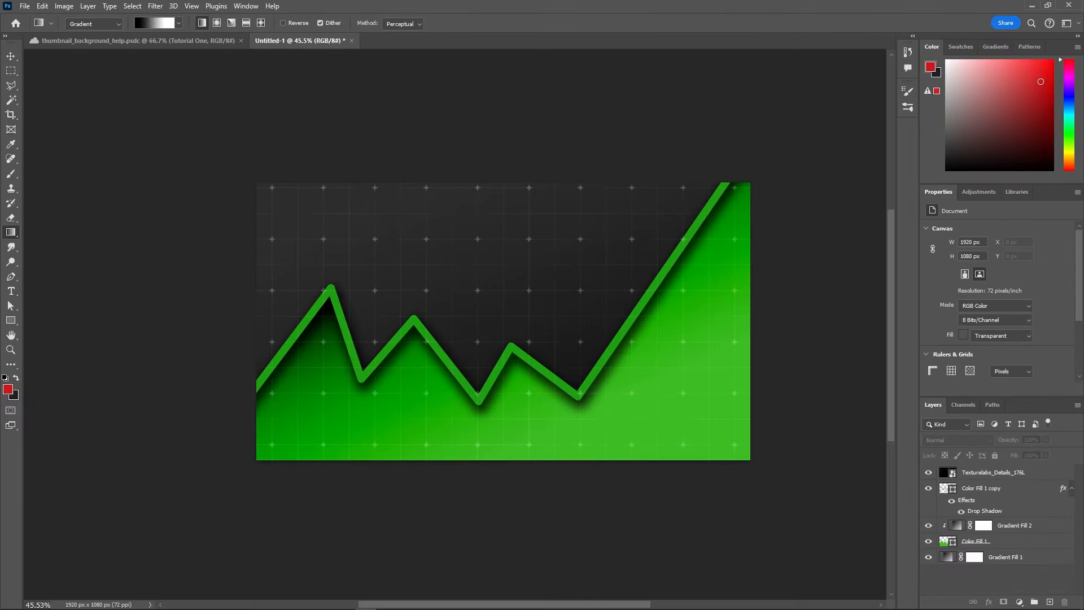
Duplicate the Texturelabs_Details_176L layer and set the copy's opacity to 85%
click(994, 472)
key(ctrl+j)
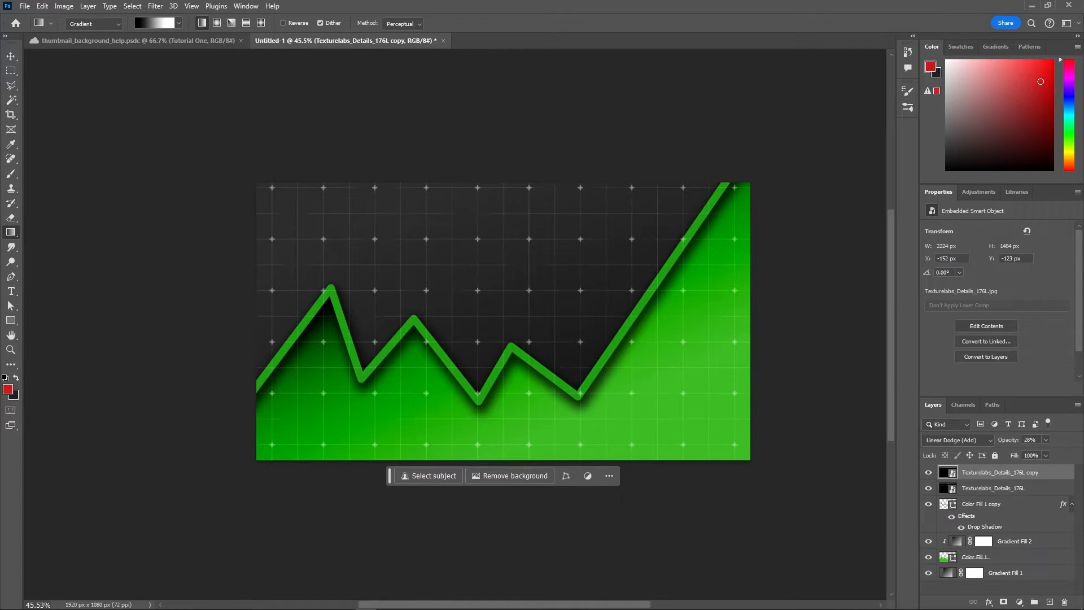
drag(1008, 440, 1037, 440)
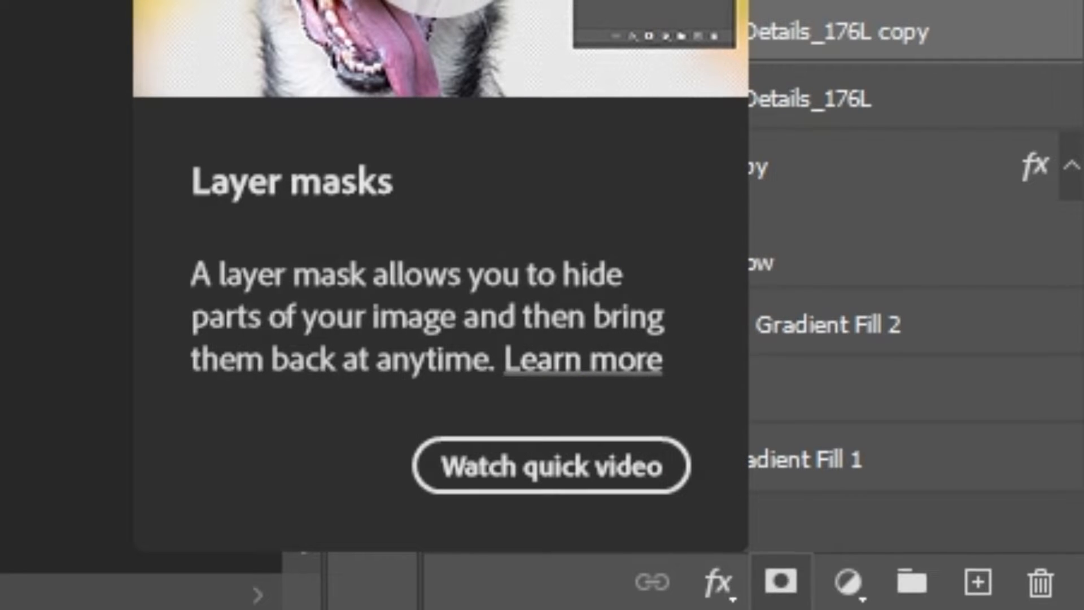
Add an inverted black layer mask to the grid copy and paint it white along the graph line and over a few scattered grid crosses
click(781, 581)
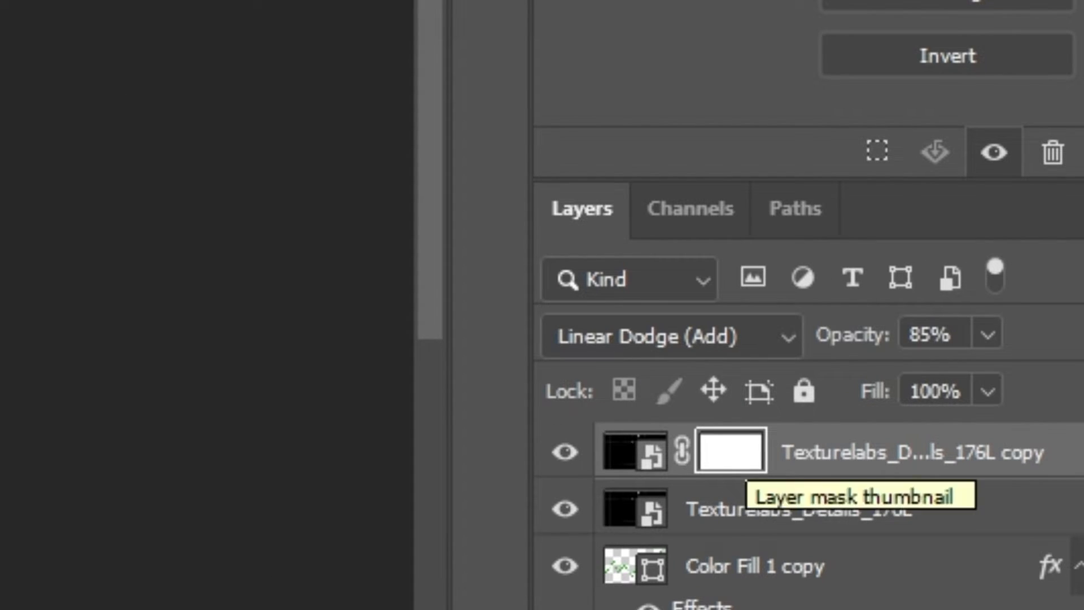
key(ctrl+i)
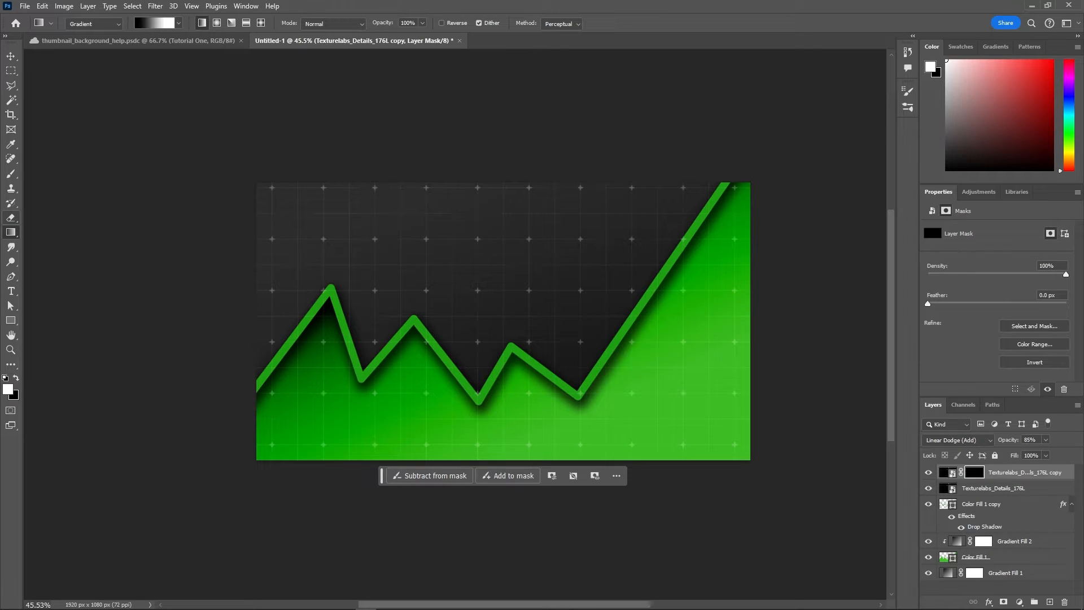
key(b)
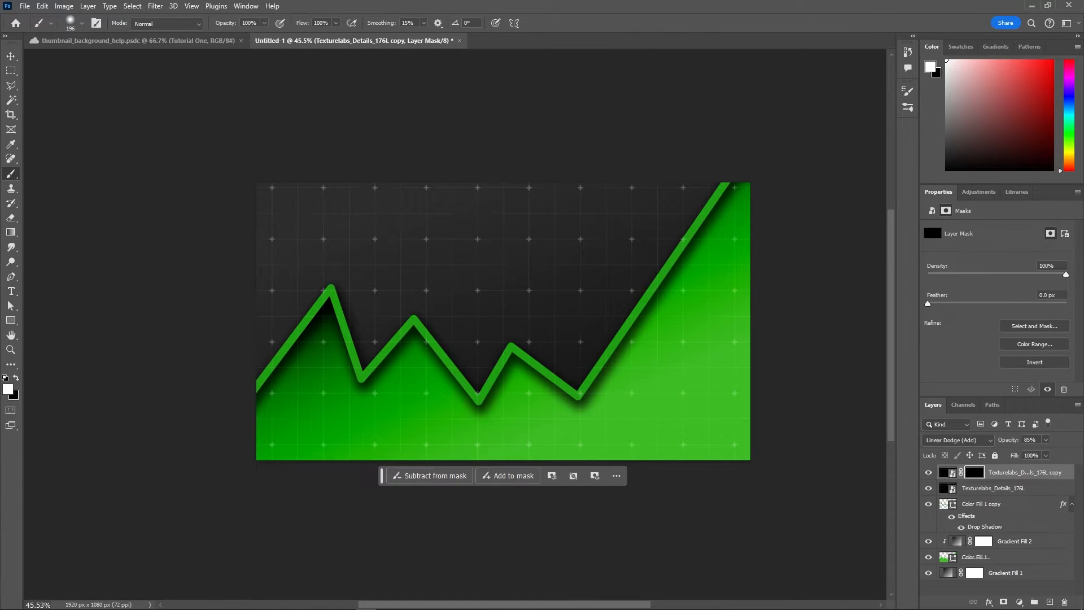
drag(581, 390, 651, 288)
key(ctrl+z)
mouse_move(265, 373)
mouse_down()
mouse_move(318, 305)
mouse_move(361, 372)
mouse_move(441, 347)
mouse_move(530, 355)
mouse_move(578, 392)
mouse_move(734, 187)
mouse_up()
click(580, 290)
drag(365, 248, 357, 226)
click(733, 444)
click(324, 445)
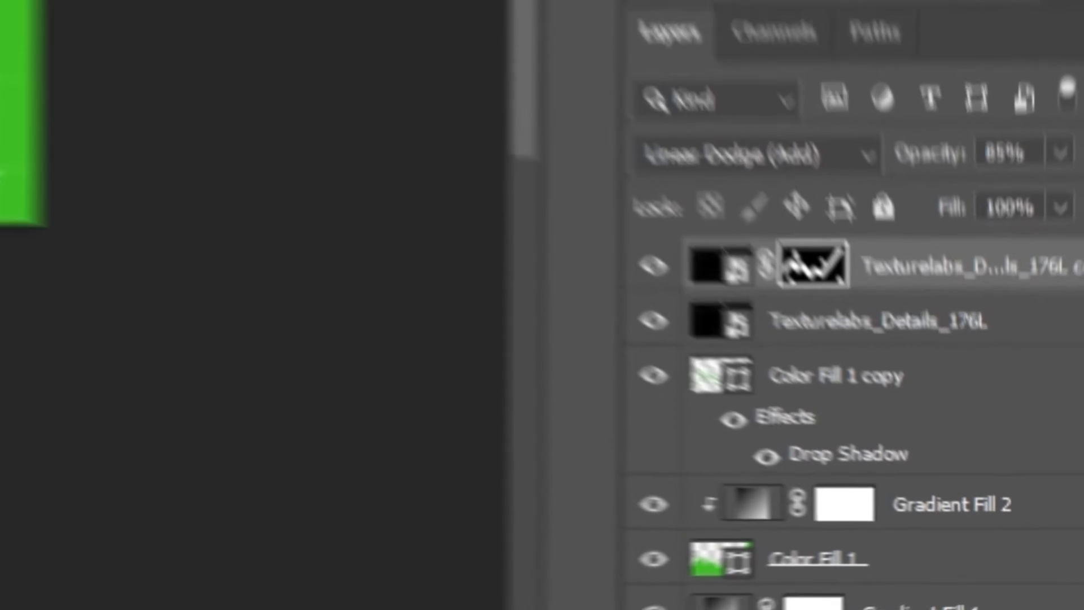
Hide the original grid texture layer and set the brush to 28% opacity and 170 px for faint painting on the copy's mask
click(928, 488)
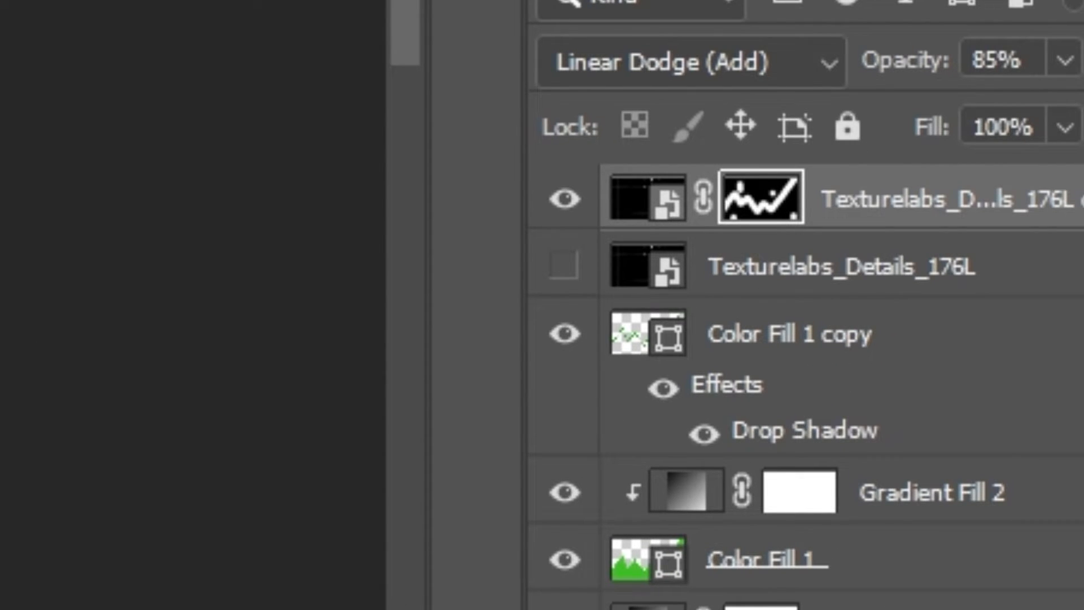
drag(506, 322, 516, 322)
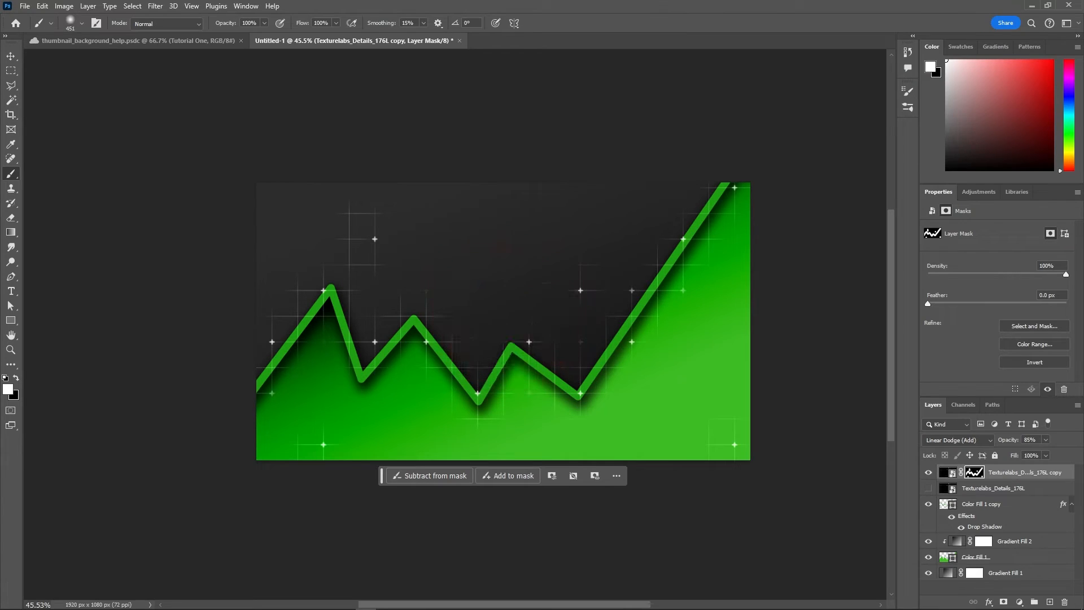
click(493, 317)
click(492, 318)
key(2)
key(8)
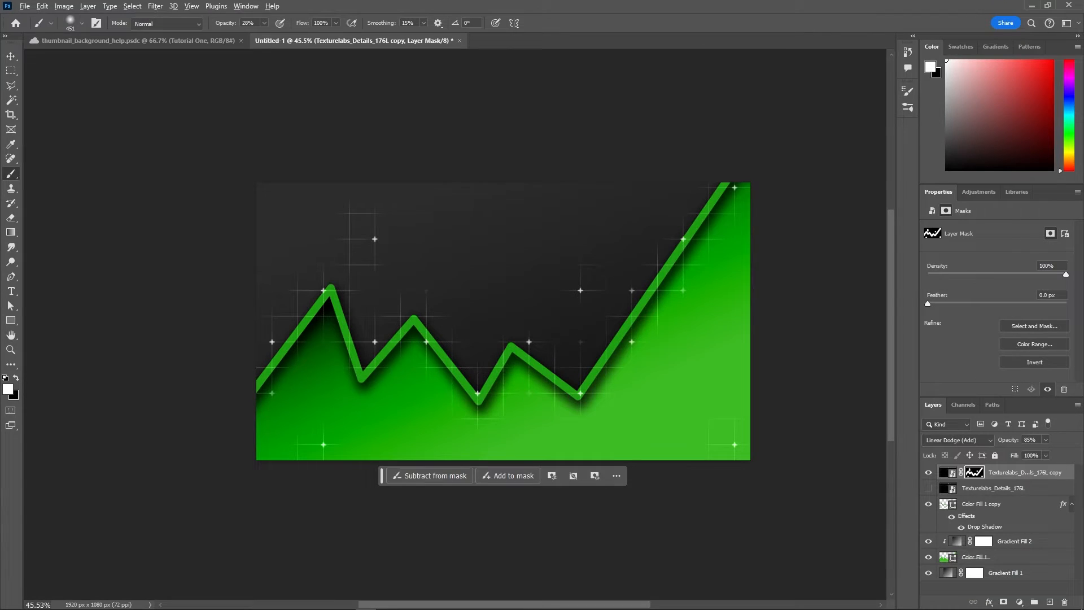
drag(491, 271, 454, 271)
Show the original Texturelabs_Details_176L layer and lower its opacity
click(928, 488)
click(994, 488)
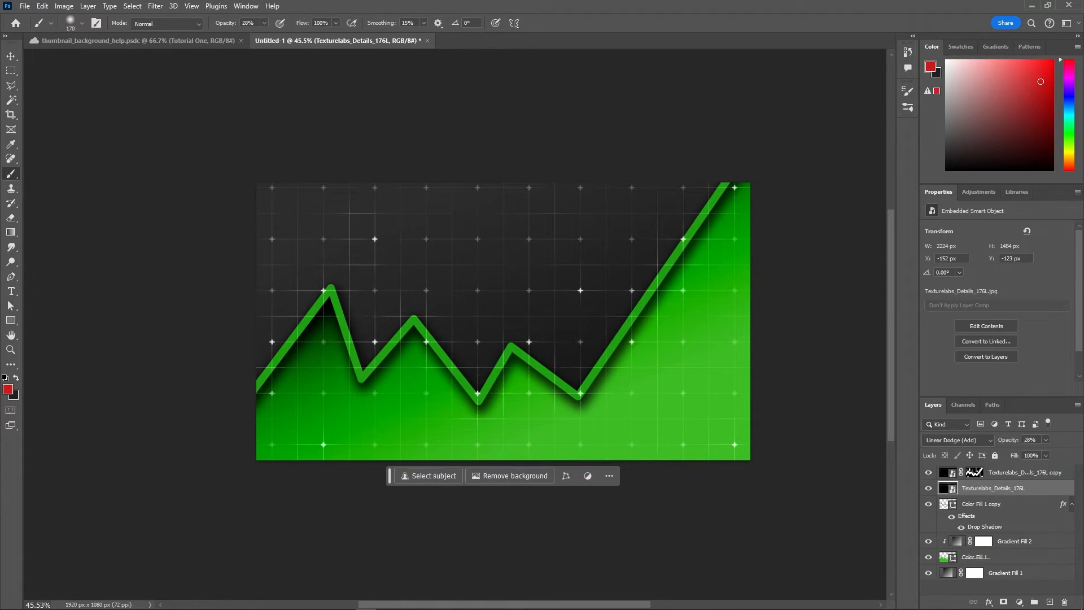
click(1030, 439)
key(Return)
Add the text "How To Go Viral" in white 110 pt Montserrat Black above the grid copy, in the canvas's upper-left area
click(1017, 472)
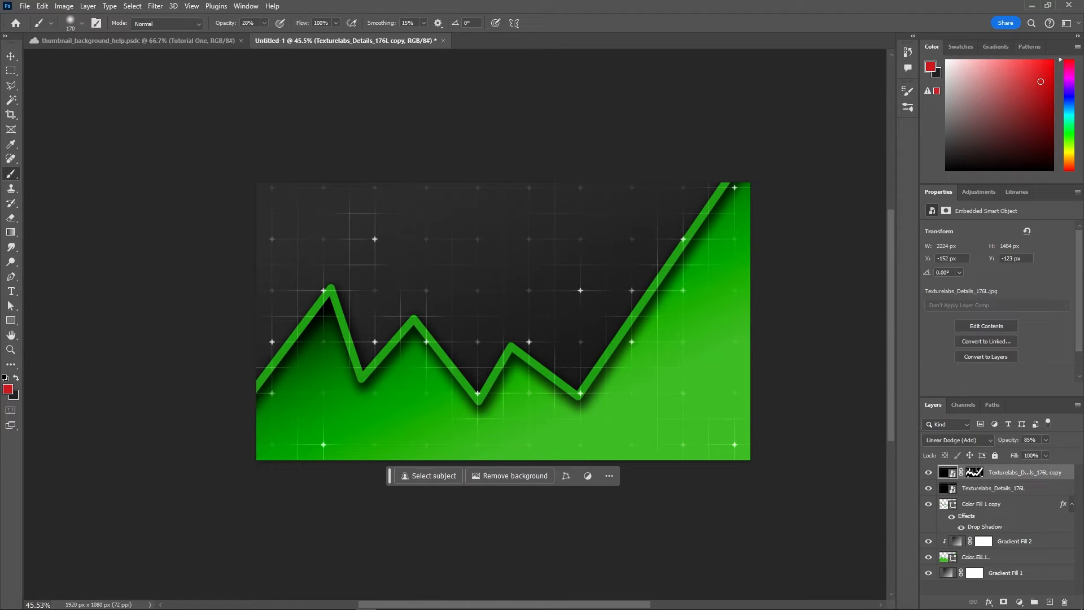
key(t)
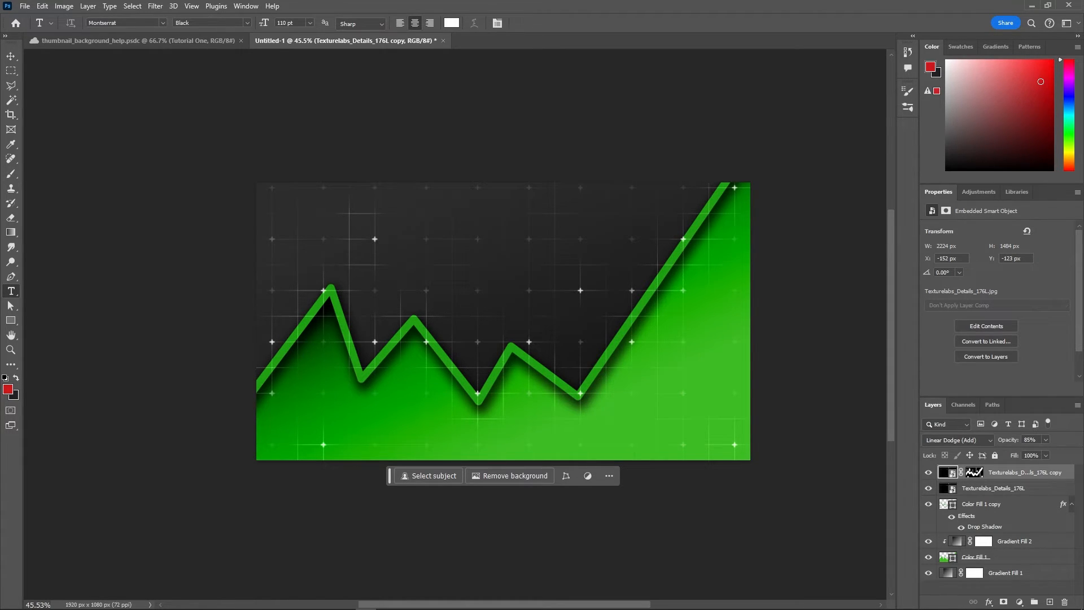
click(333, 225)
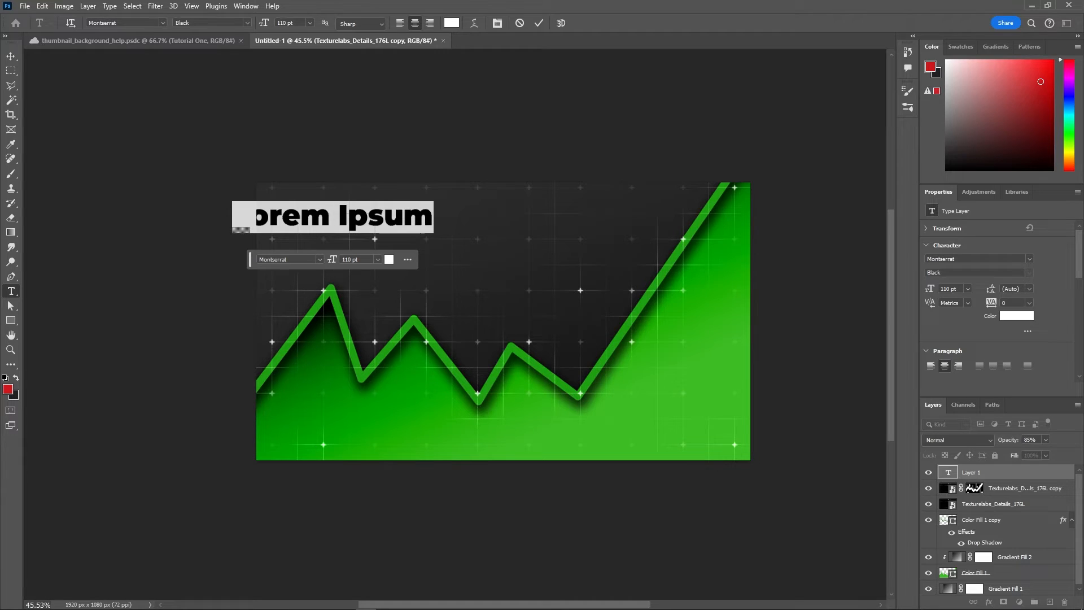
text(How To)
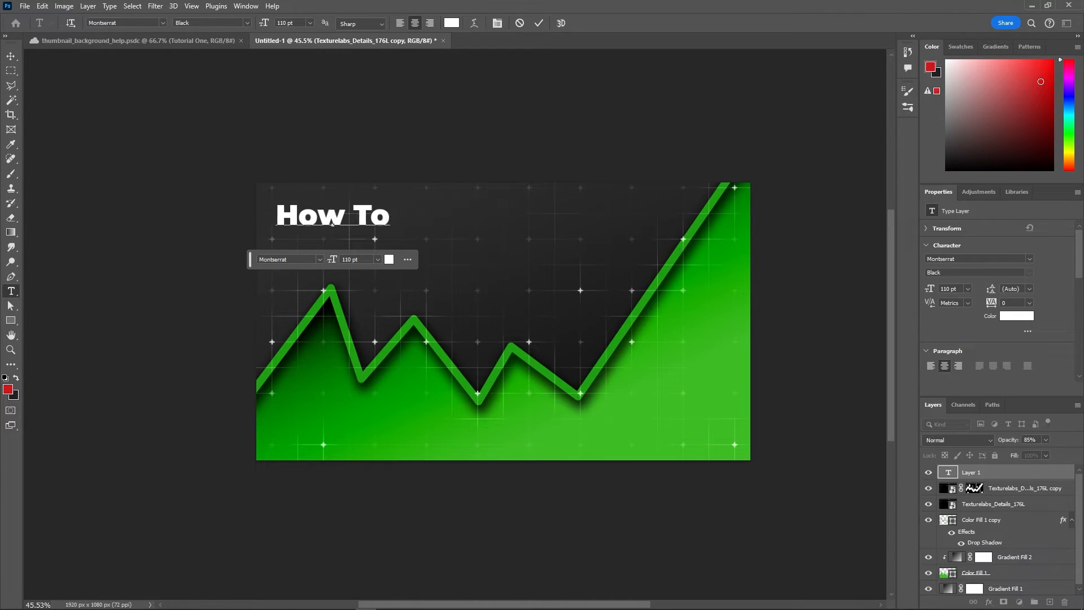
text( Go Viral)
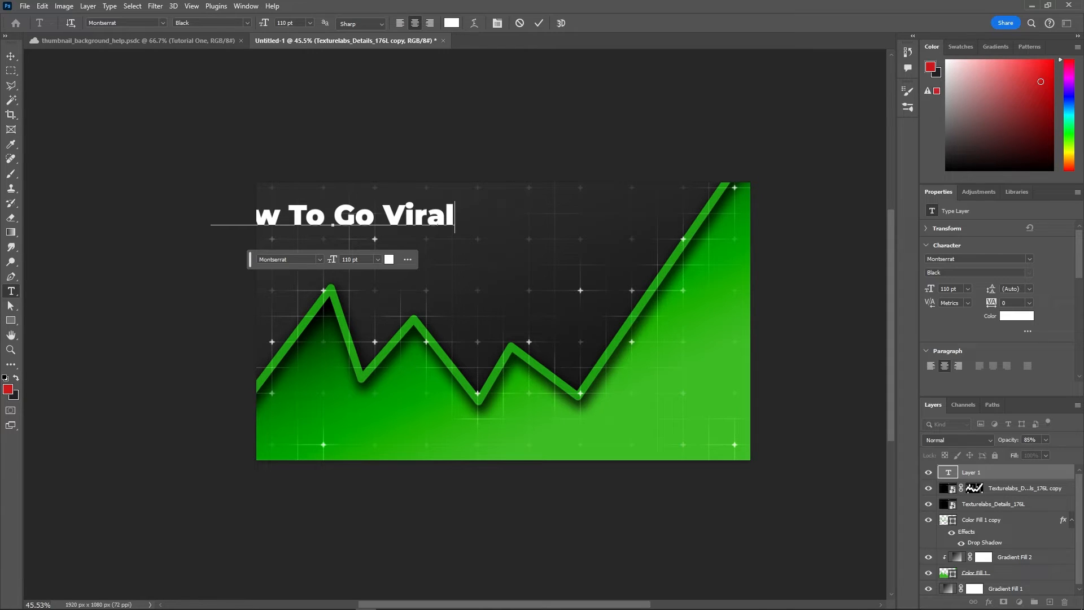
key(ctrl+Return)
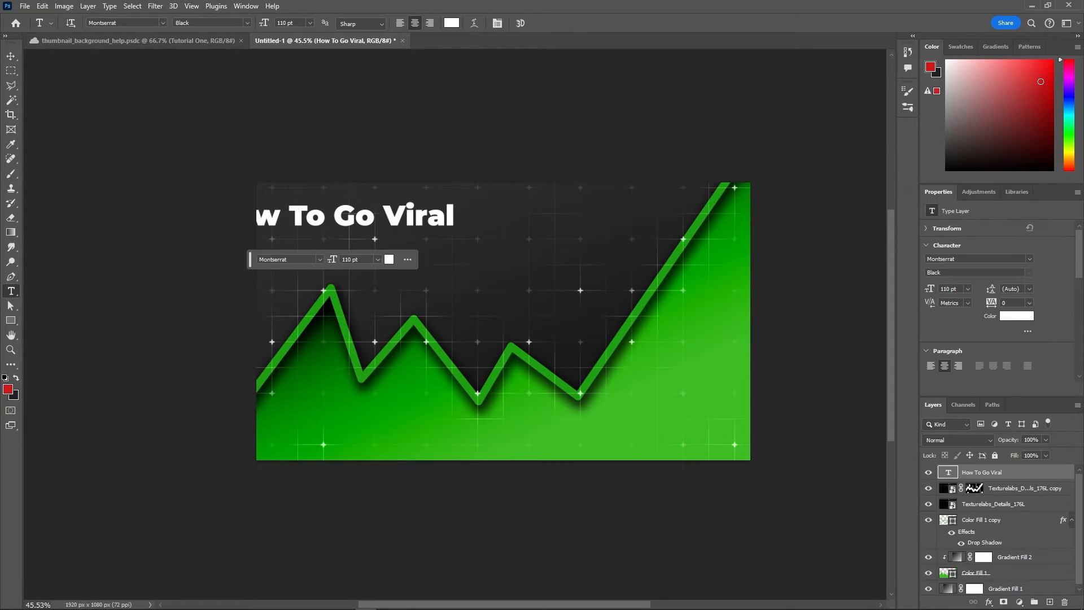
Enlarge the "How To Go Viral" text to about 137 pt, move it fully onto the canvas's upper part, and keep its layer selected
key(ctrl+t)
drag(370, 213, 446, 247)
drag(496, 216, 502, 212)
click(1024, 488)
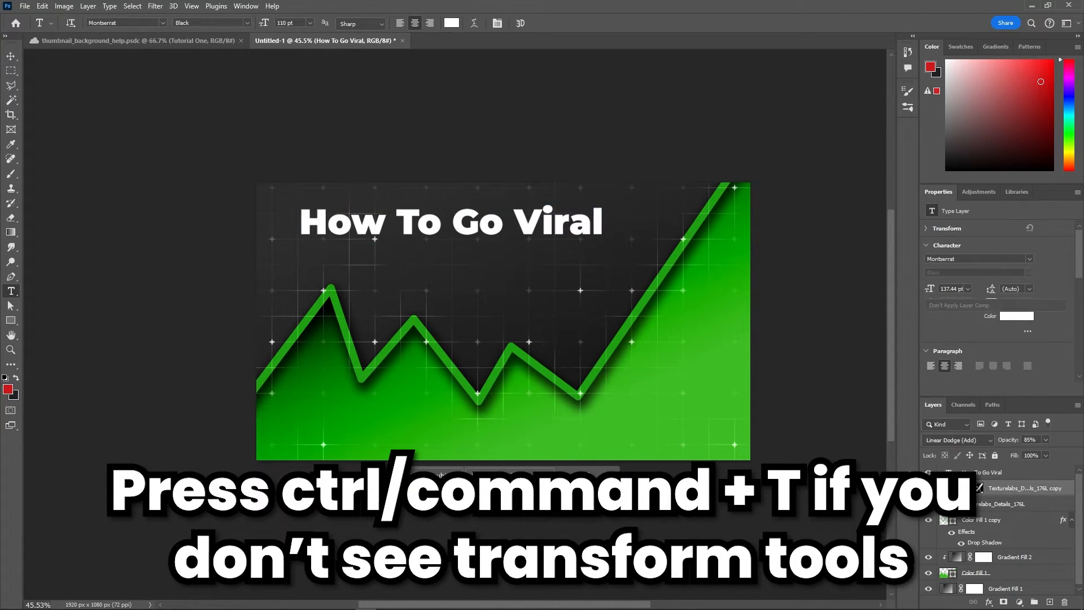
click(993, 473)
Check the reference thumbnail, return to the working document, and reshape the soft 170 px brush tip into a narrow ellipse angled at -91°
click(141, 40)
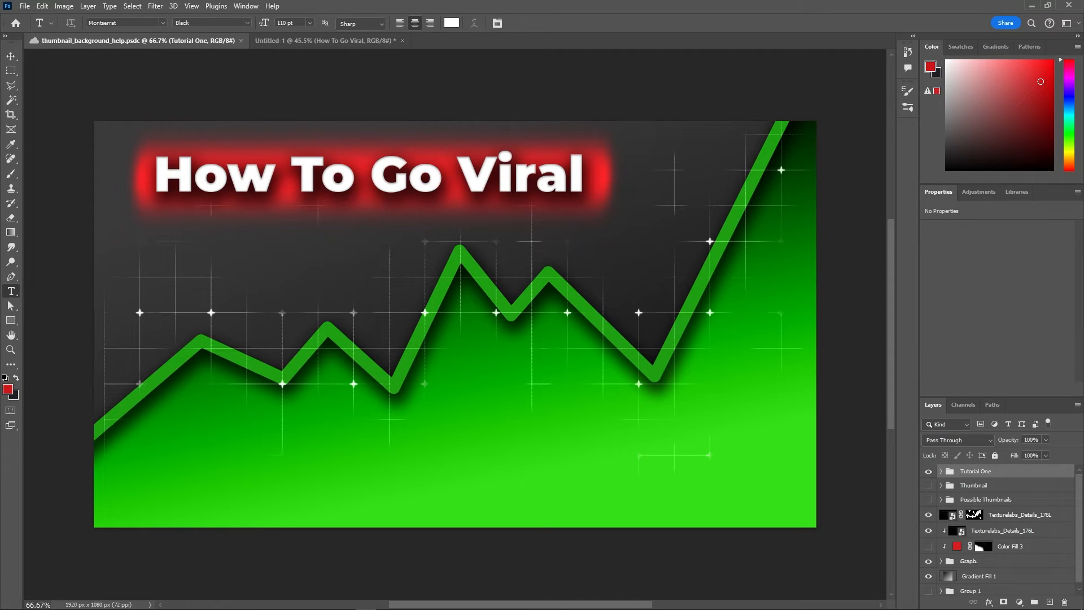
click(324, 40)
key(b)
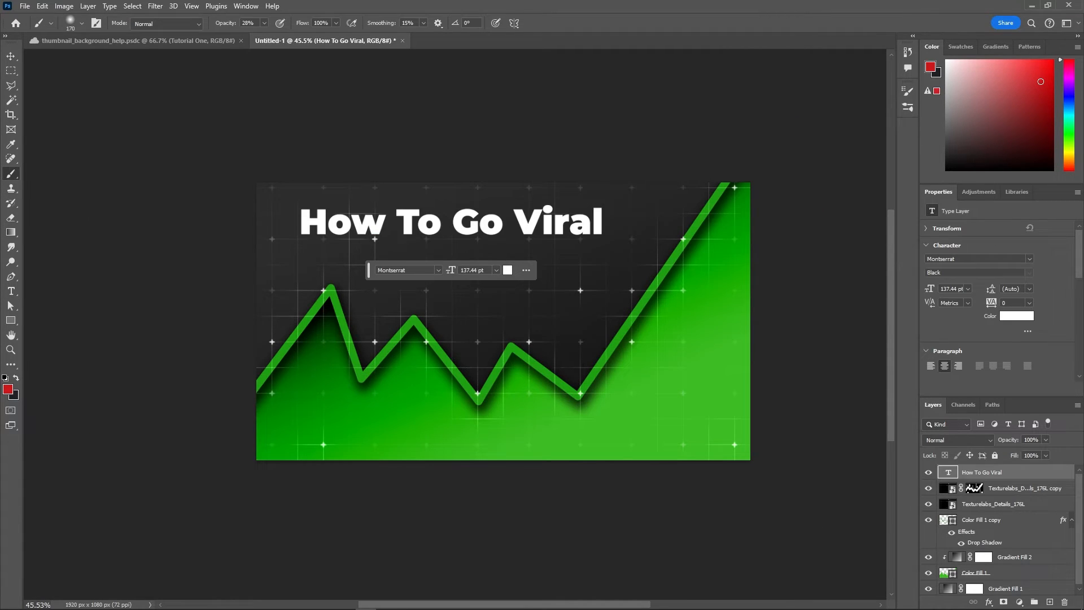
click(82, 23)
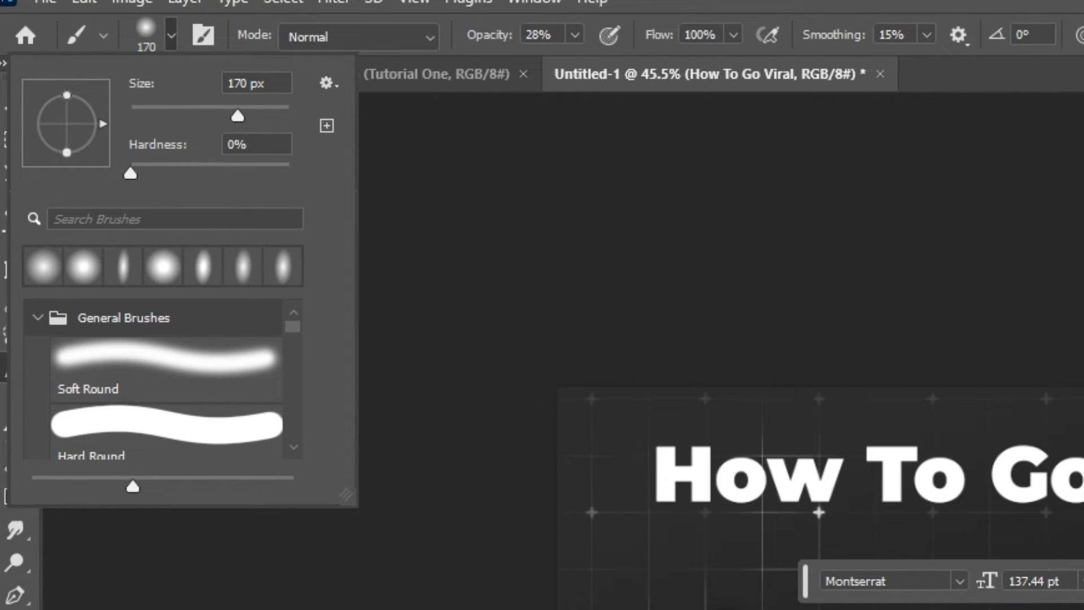
mouse_move(66, 152)
mouse_down()
mouse_move(66, 136)
mouse_move(92, 149)
mouse_move(66, 160)
mouse_up()
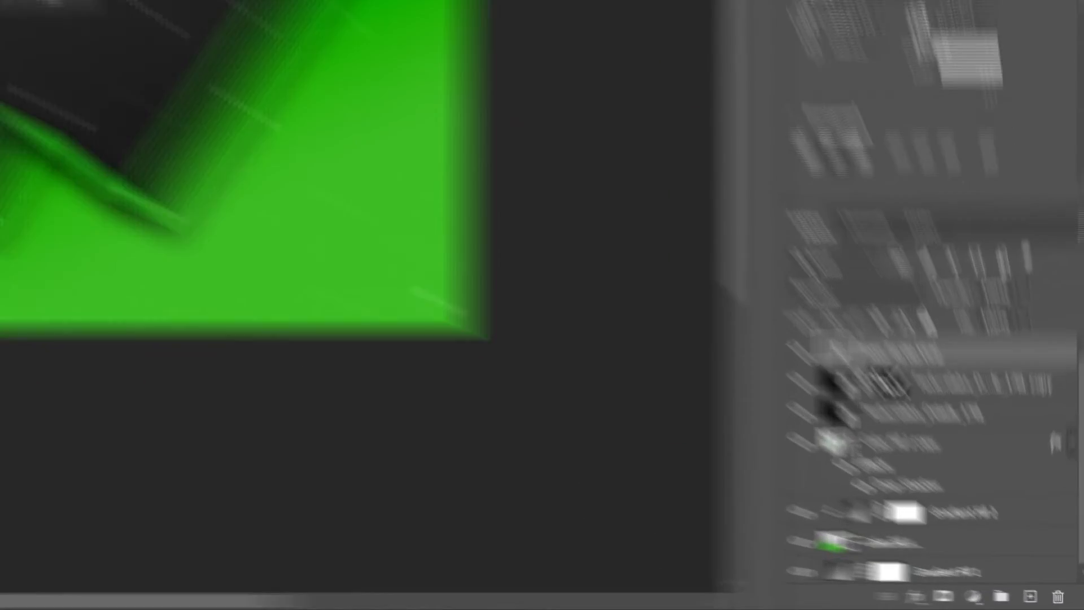
Add a red #cd181c solid color fill layer above the title text and invert its mask to black to hide it
click(1019, 602)
click(1018, 407)
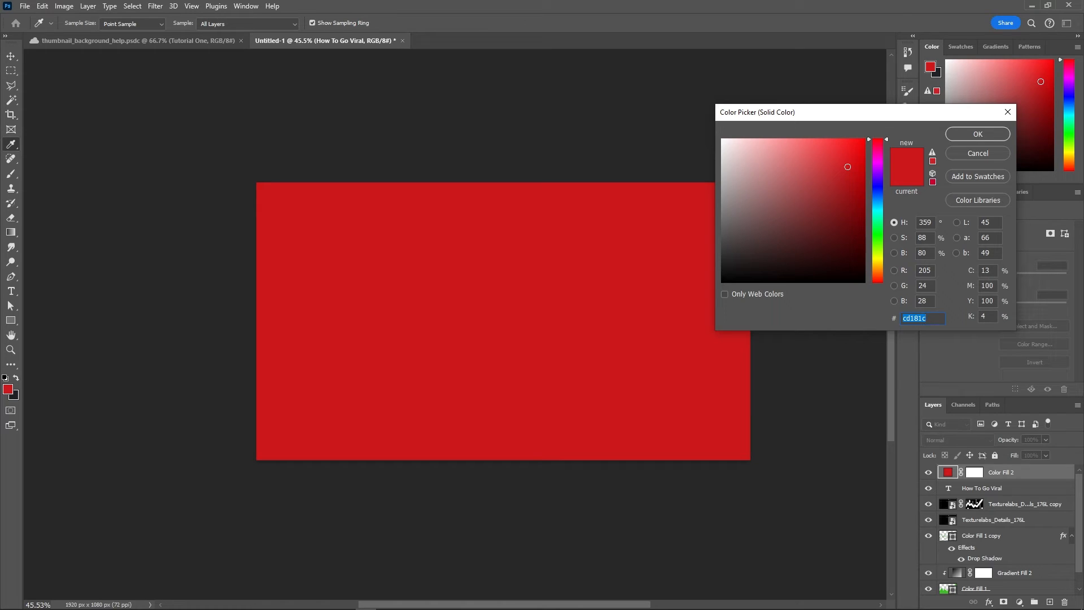
key(Return)
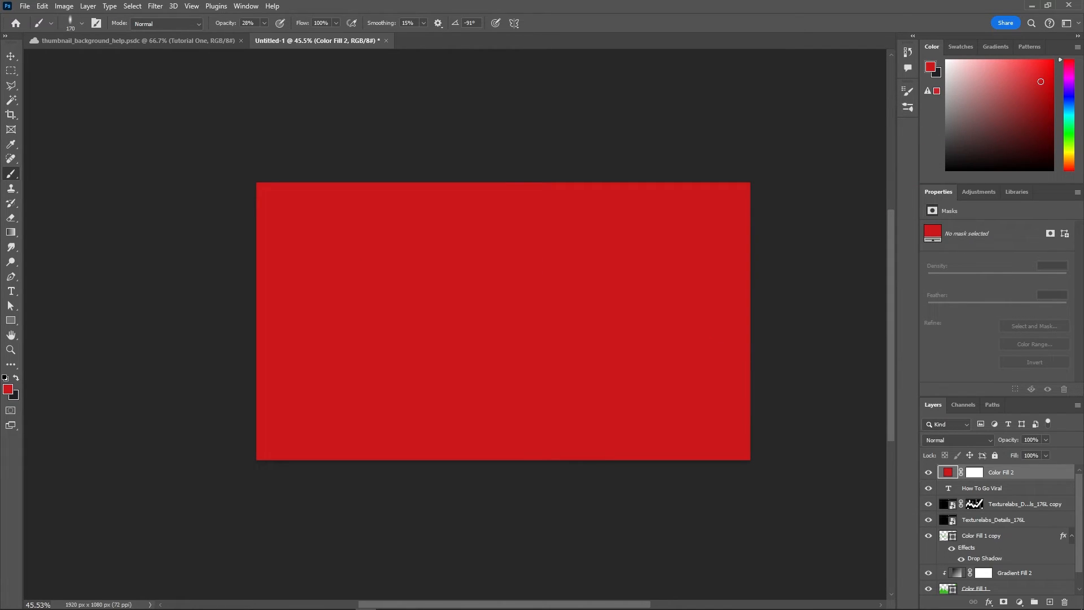
click(975, 472)
key(ctrl+i)
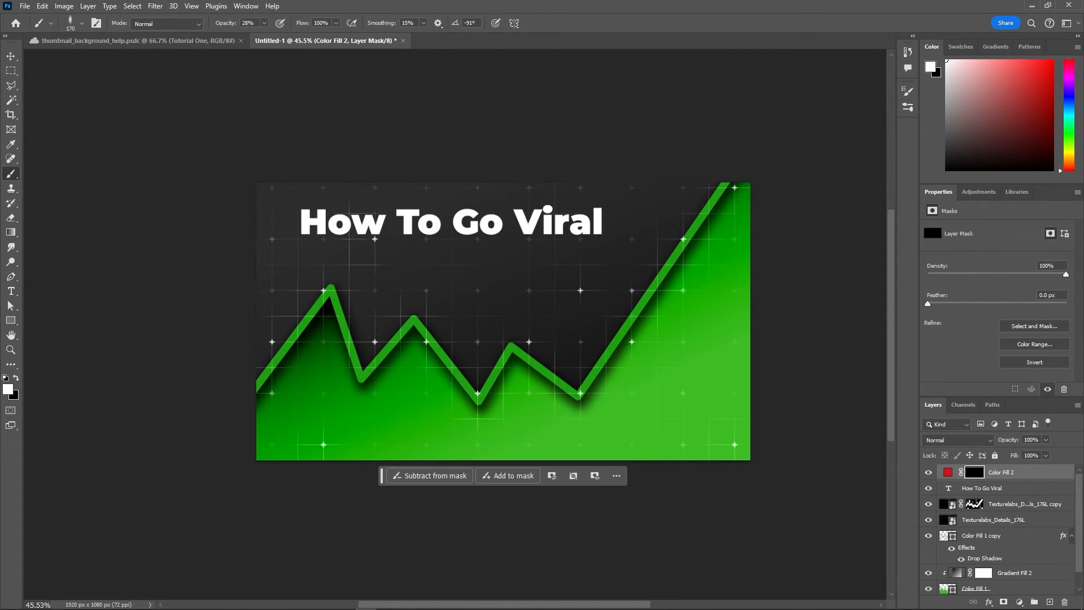
Paint a straight soft red bar across the full title on the fill's mask at 100% brush opacity, and place the fill layer below the text
scroll(503, 330, up, 1)
scroll(503, 330, down, 1)
key(0)
click(615, 220)
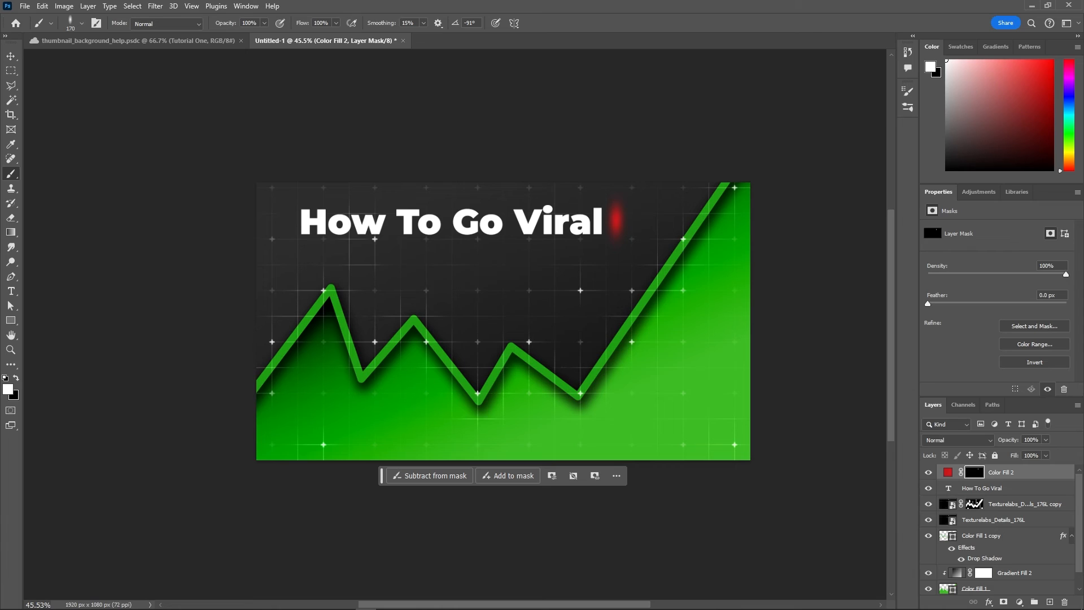
shift+click(294, 221)
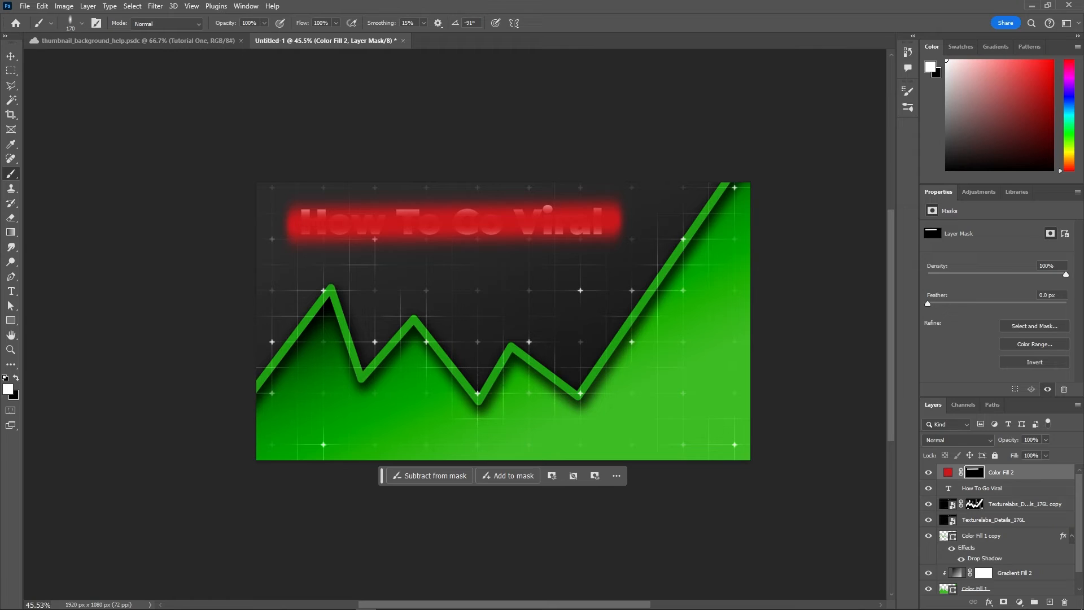
drag(1010, 473, 1010, 495)
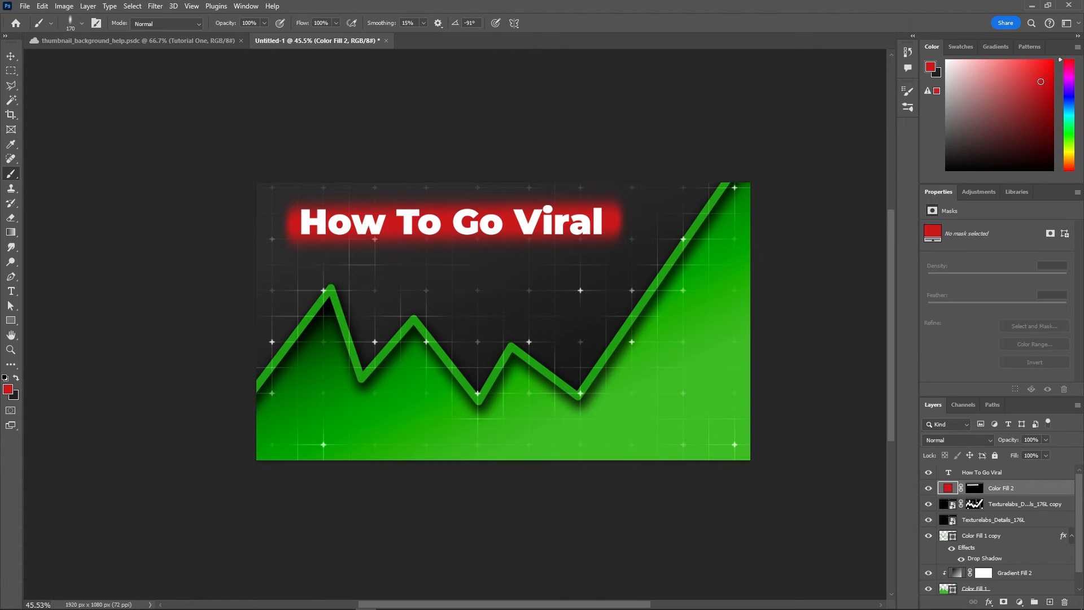
Give the "How To Go Viral" text a drop shadow (77% opacity, 20 px distance, 54 px size) and an inner shadow (35% opacity, 7 px size)
double_click(1038, 472)
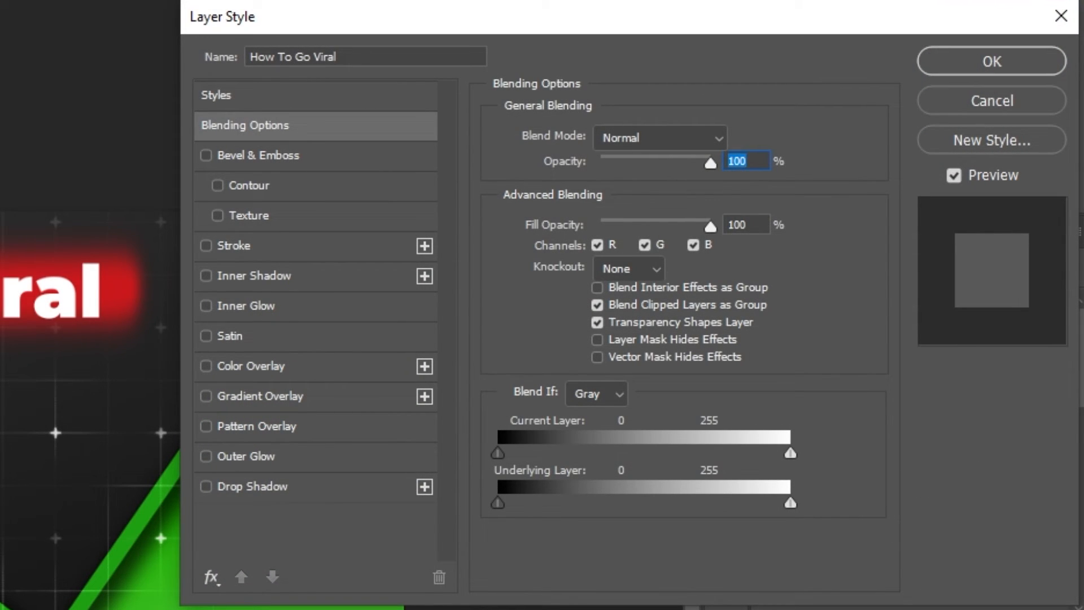
click(252, 486)
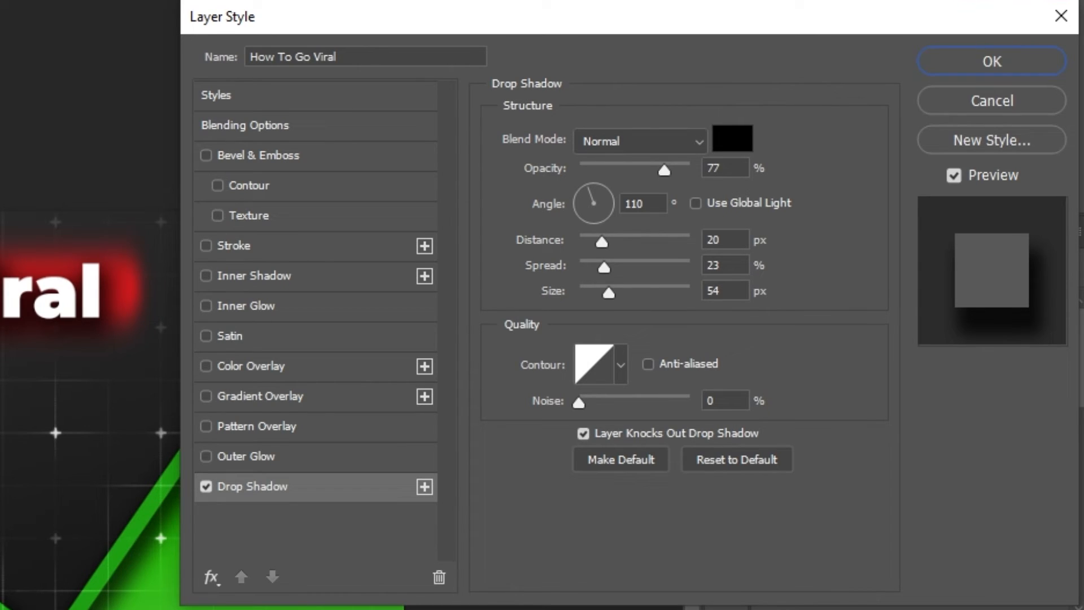
click(254, 276)
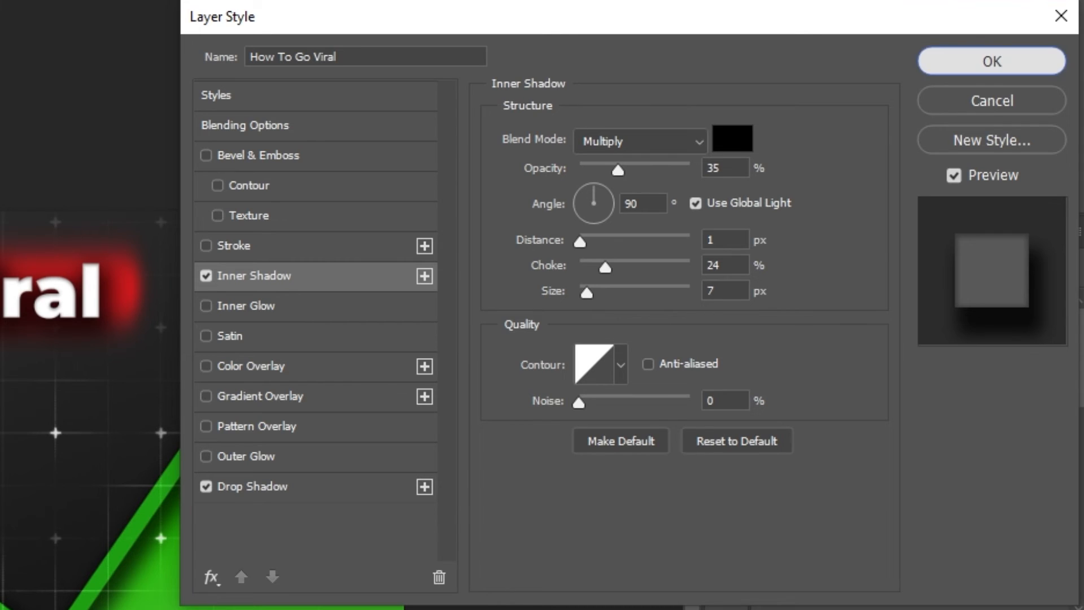
click(992, 61)
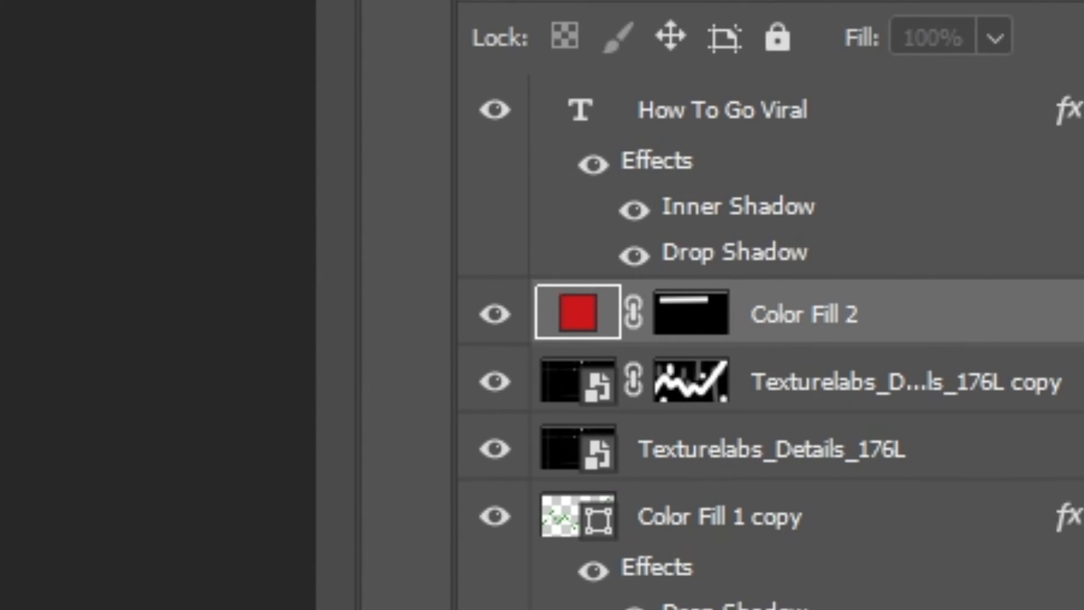
Change the solid color fill behind the title to the darker red #b41216 and keep its color thumbnail selected
mouse_move(864, 148)
mouse_down()
mouse_move(864, 190)
mouse_move(864, 144)
mouse_move(851, 154)
mouse_move(850, 181)
mouse_up()
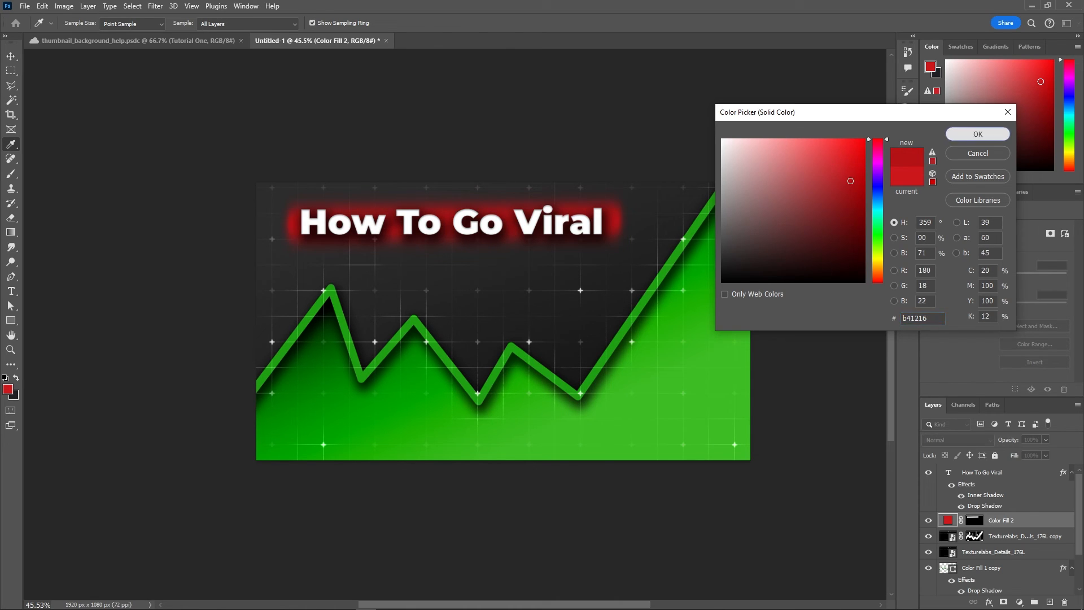
click(977, 134)
click(948, 520)
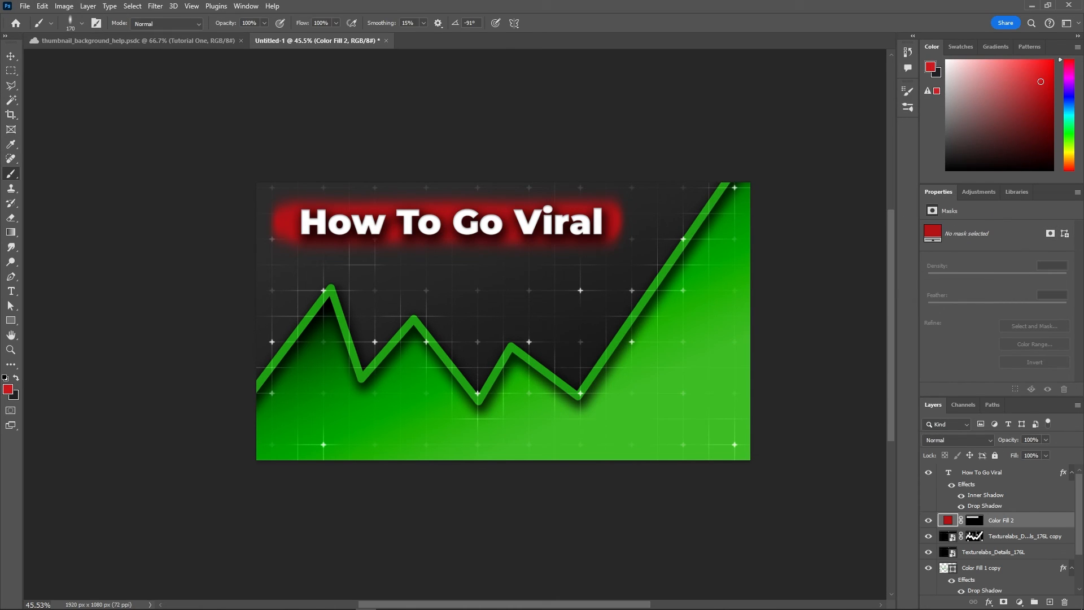
Export the finished thumbnail with Quick Export as PNG
click(25, 7)
mouse_move(51, 203)
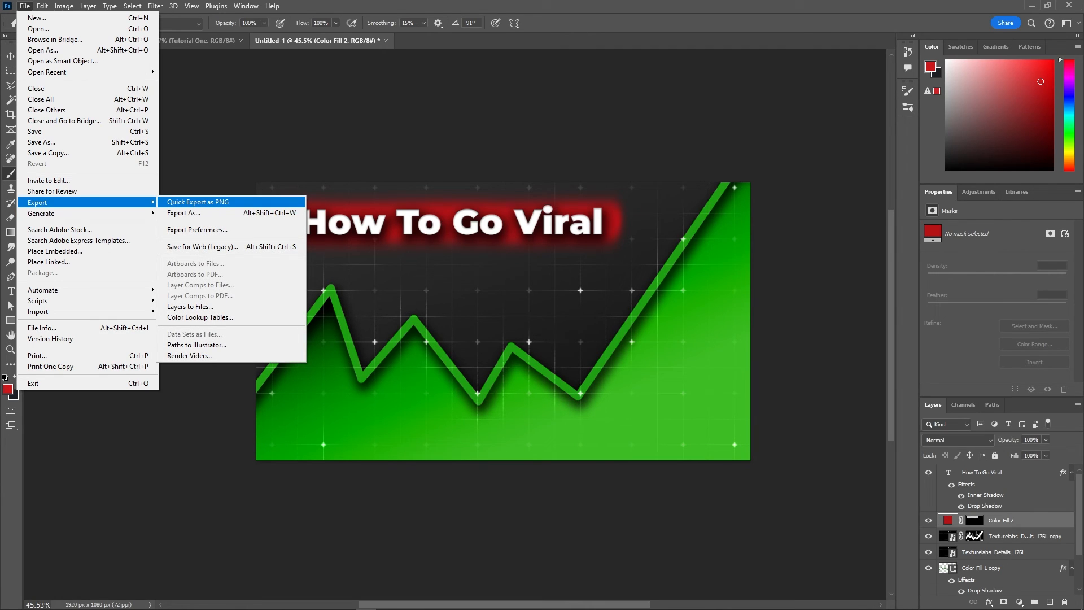
click(198, 202)
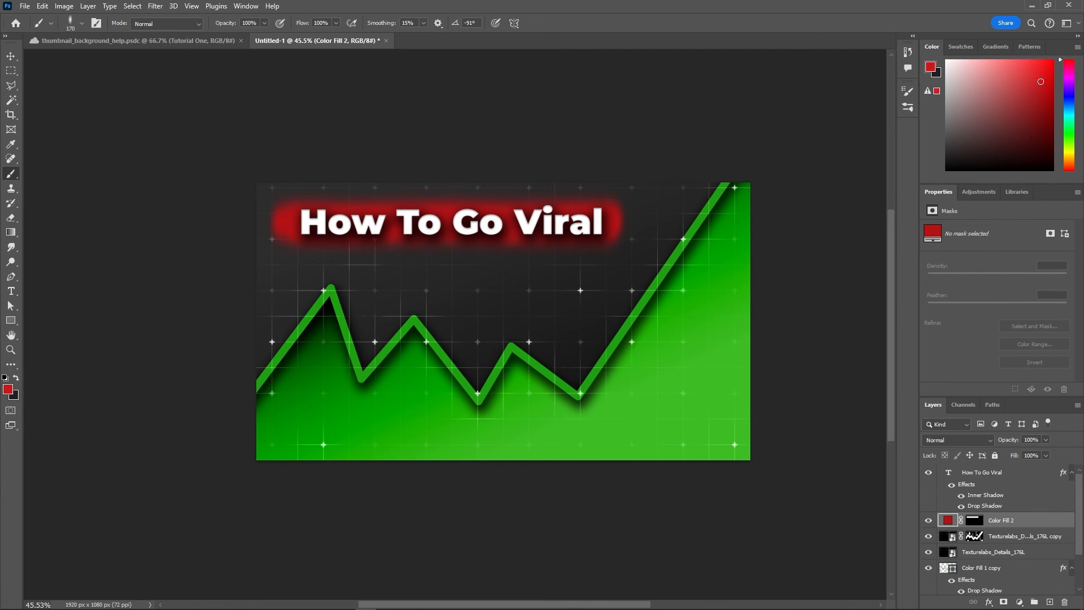